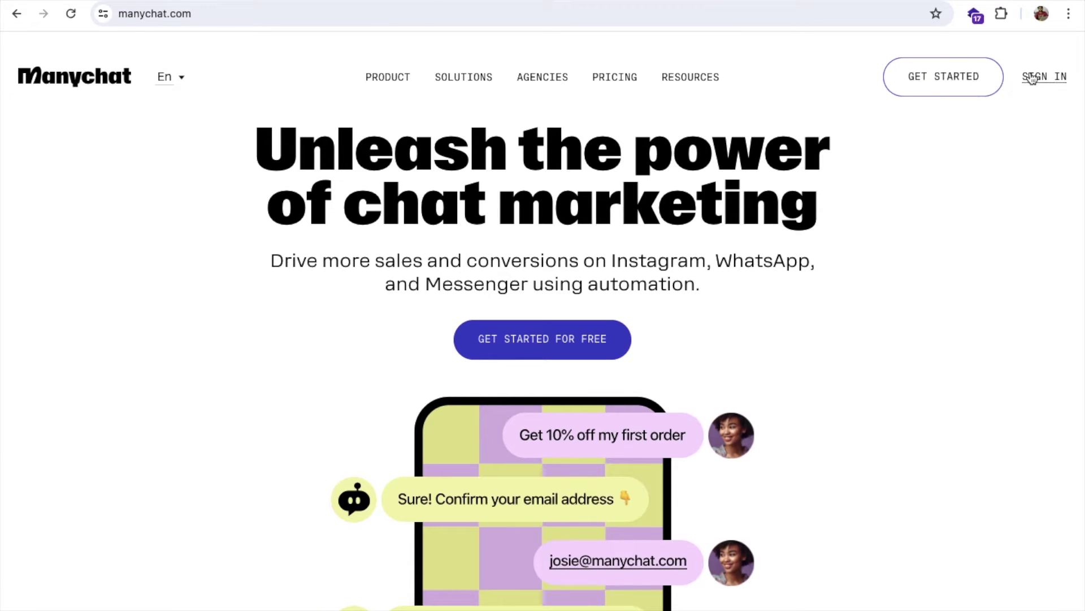
Start a new Manychat signup with Instagram as the first channel and continue through Facebook.
left_click(970, 84)
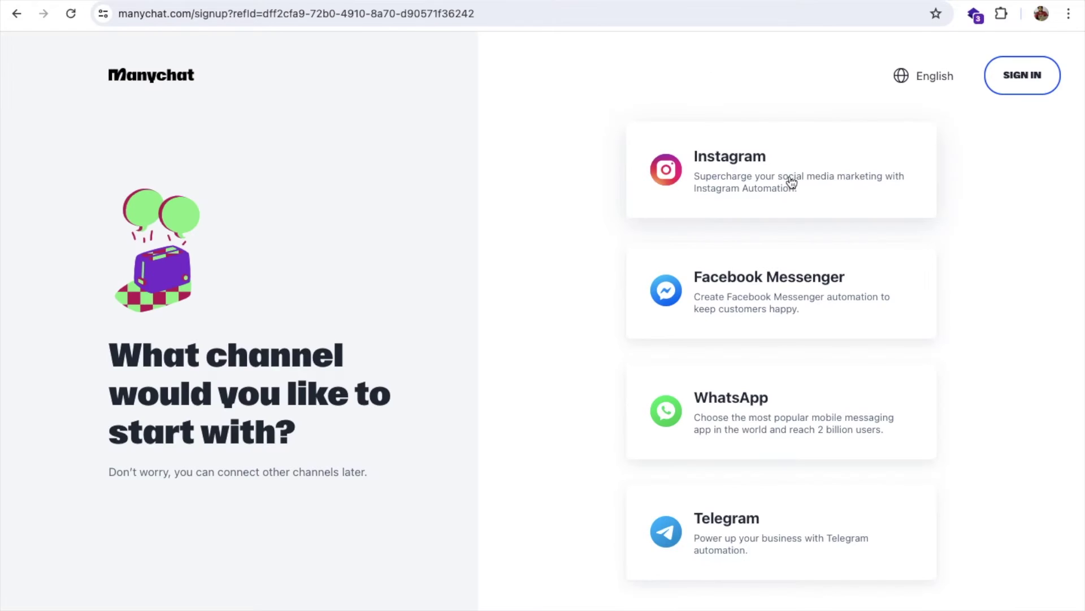
left_click(726, 174)
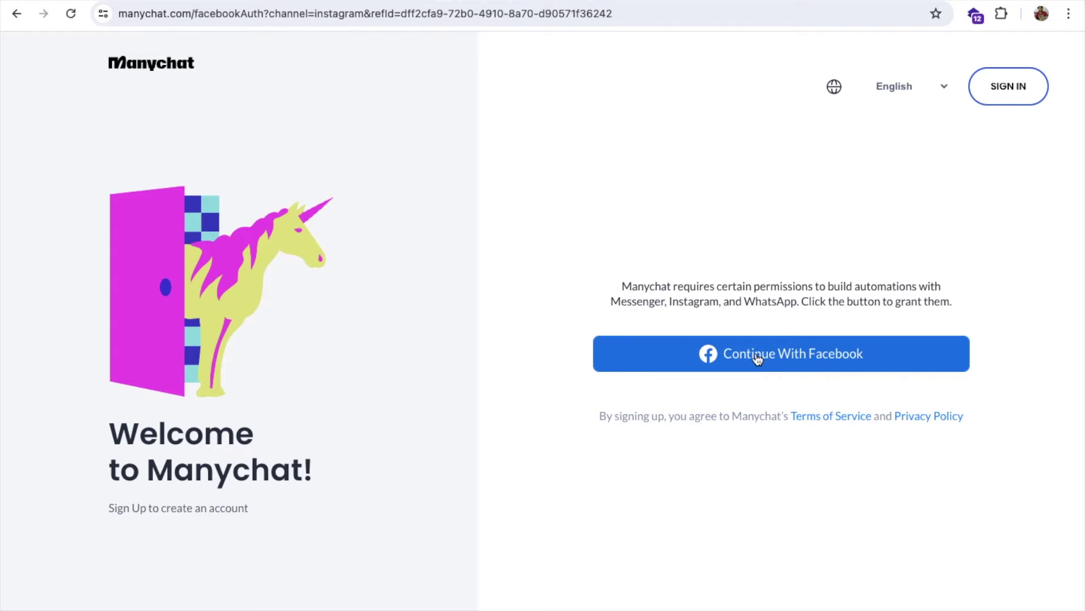
left_click(758, 355)
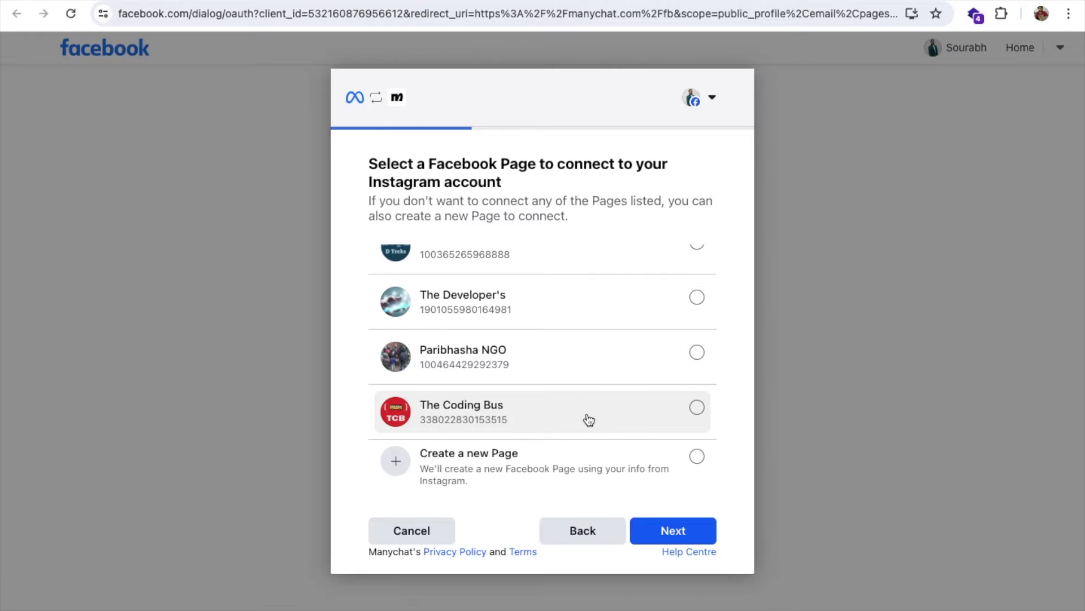
Link The Coding Bus page and its Instagram account to Manychat, accepting all permissions.
left_click(589, 419)
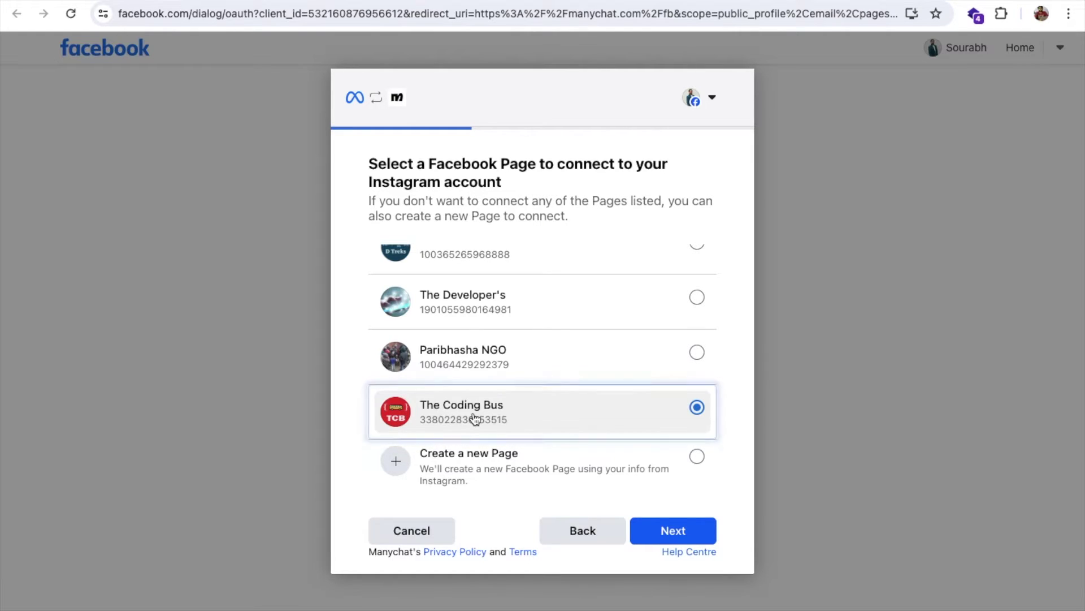
left_click(671, 534)
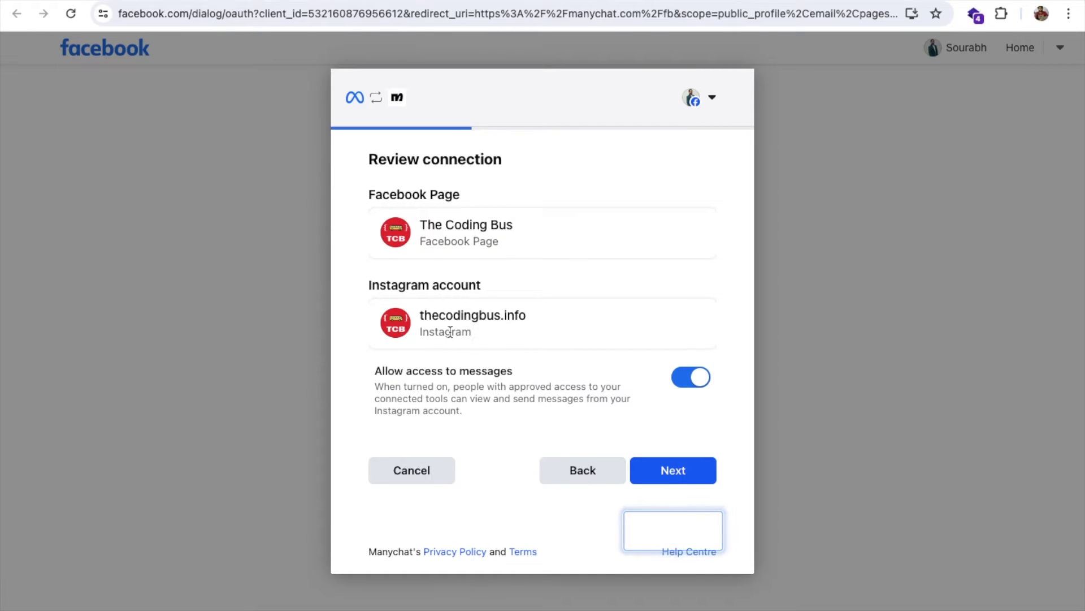
left_click(669, 475)
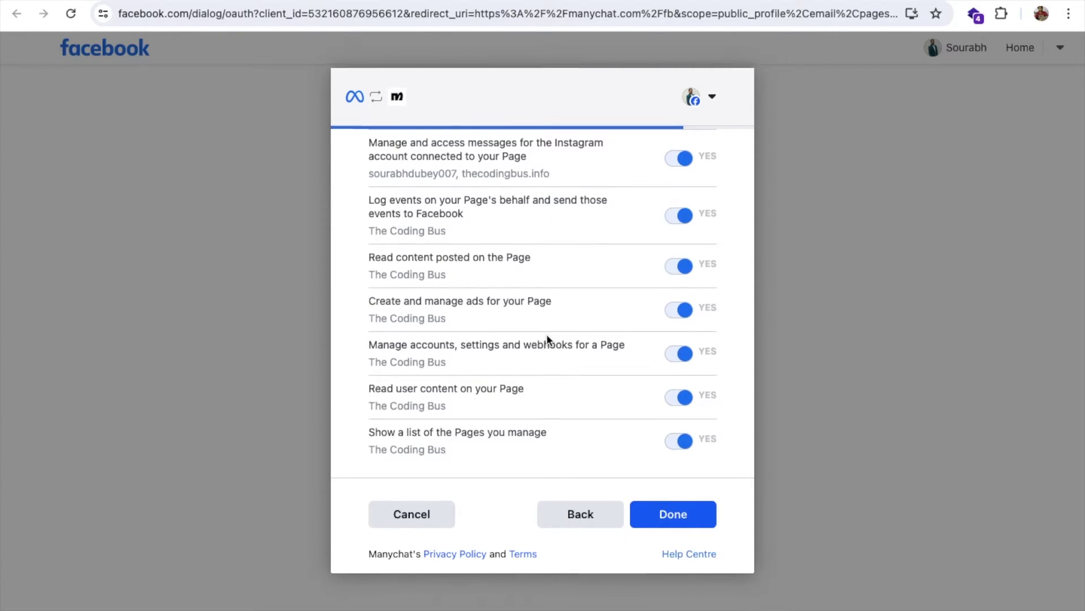
left_click(674, 516)
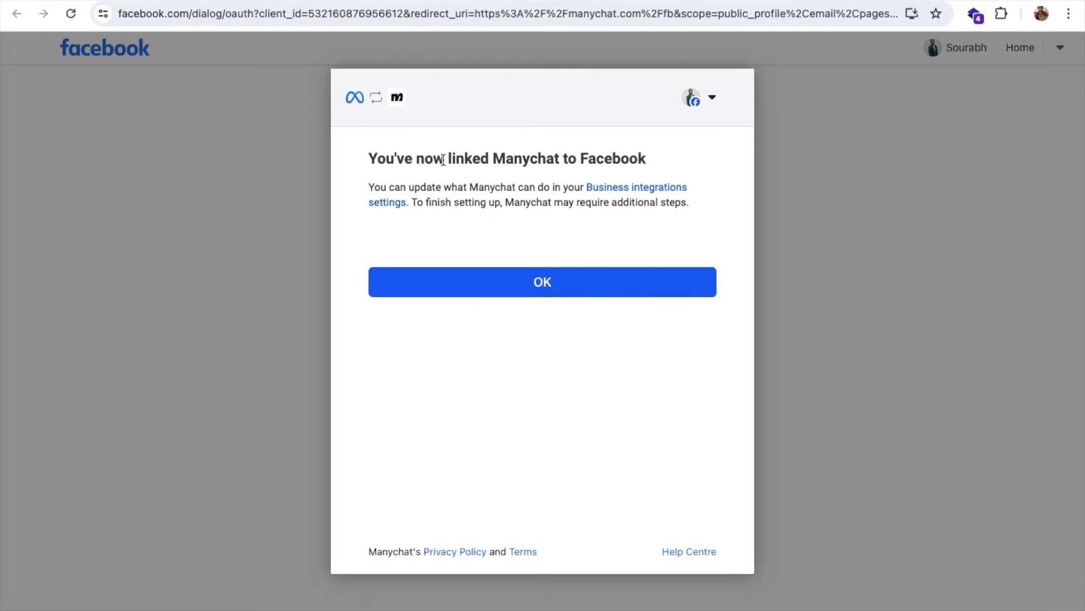
left_click(546, 294)
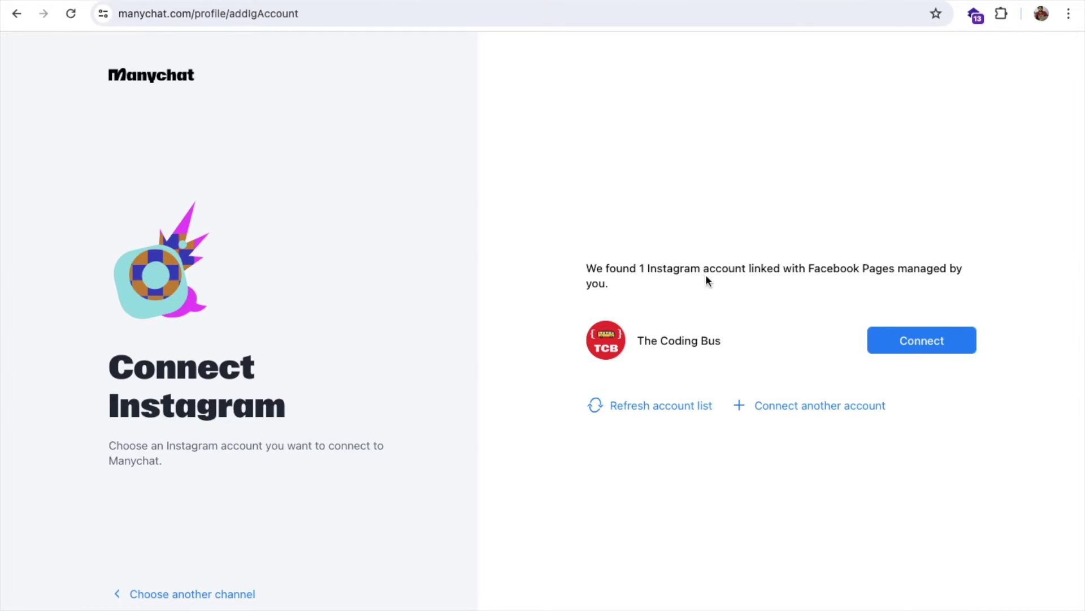
Connect The Coding Bus Instagram, stay on the free plan, and answer Personal use and Ongoing activities.
left_click(888, 353)
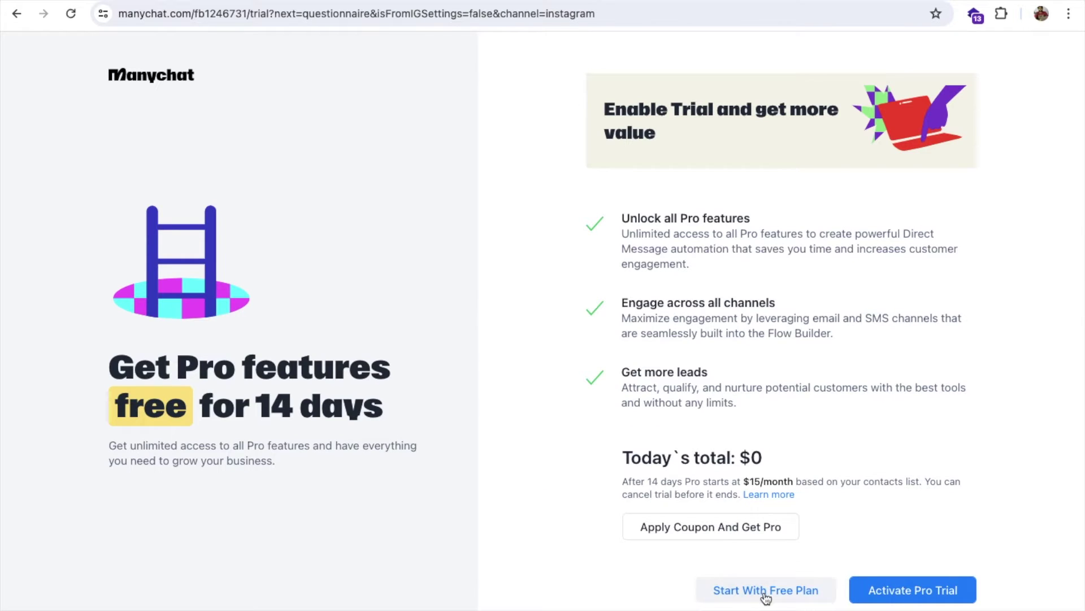
left_click(766, 591)
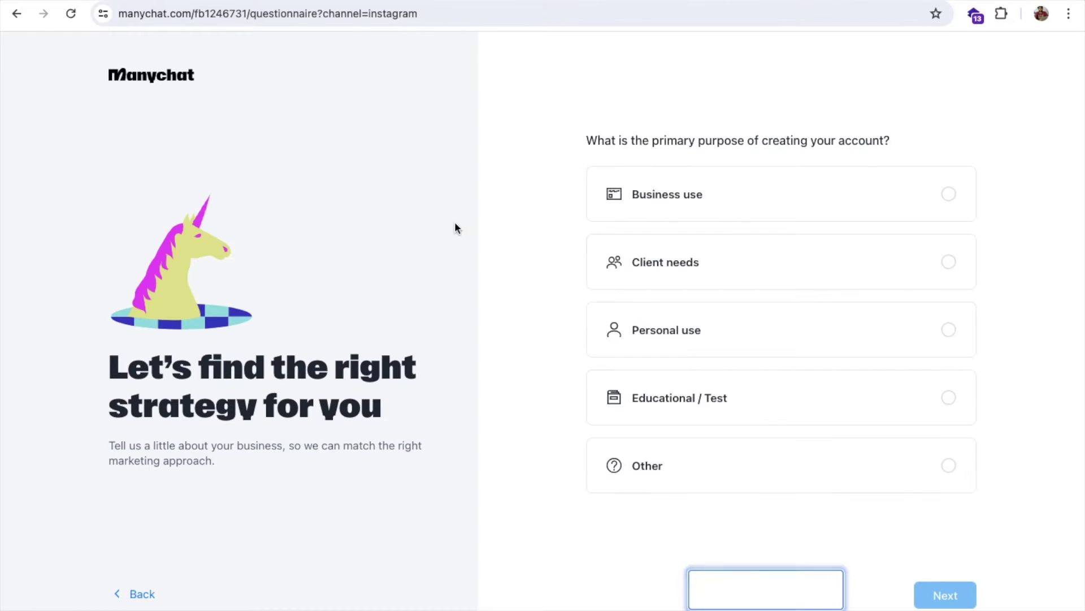
left_click(710, 333)
left_click(939, 598)
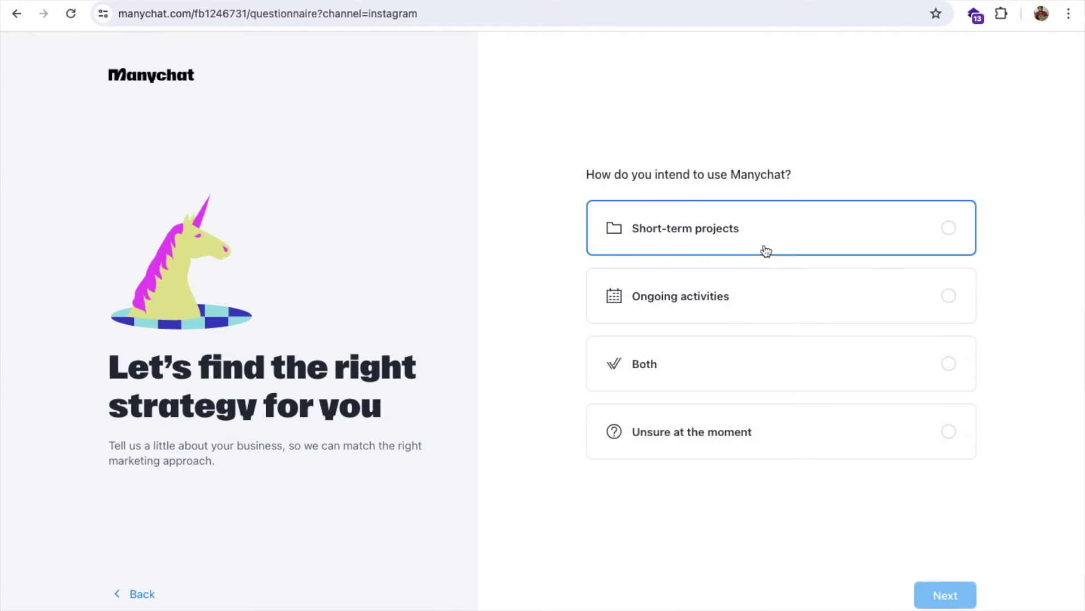
left_click(648, 296)
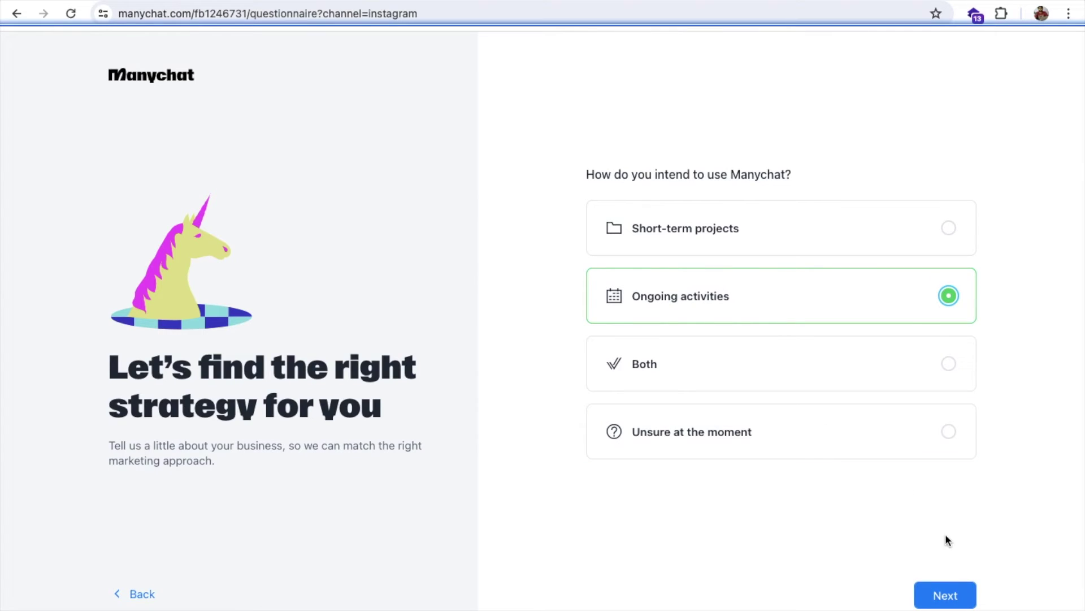
left_click(948, 592)
Answer Personal project, Creator niche, Promoting my own services and no other marketing tools.
left_click(712, 348)
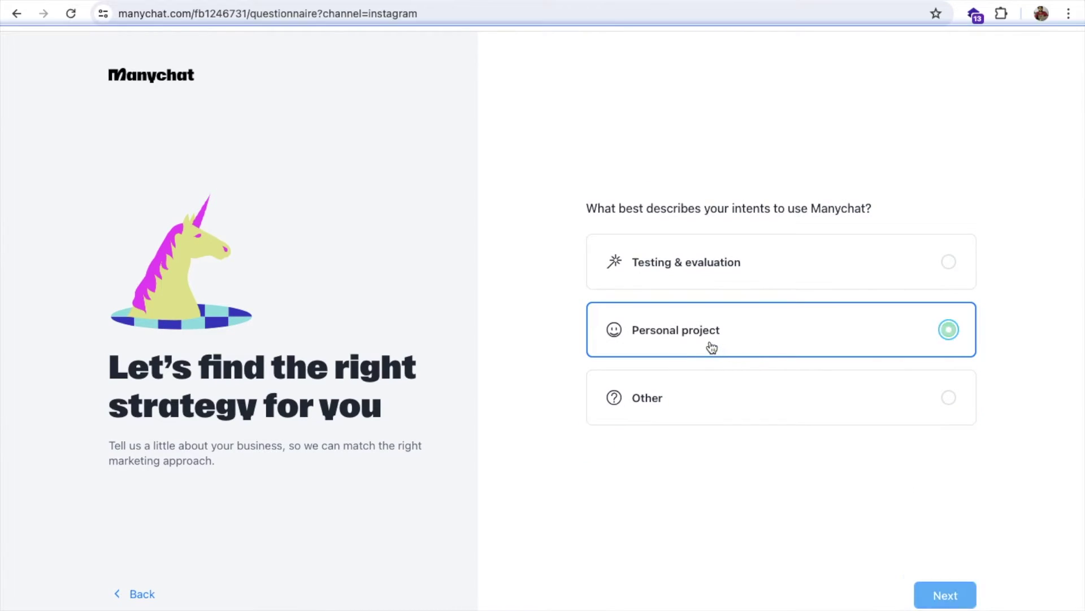
left_click(947, 593)
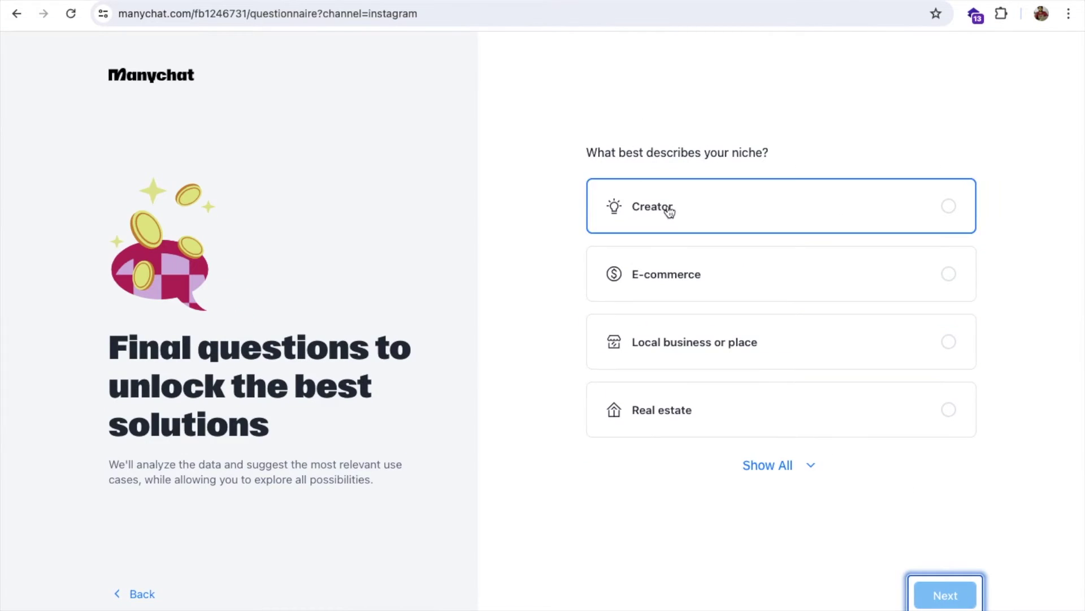
left_click(669, 208)
left_click(938, 594)
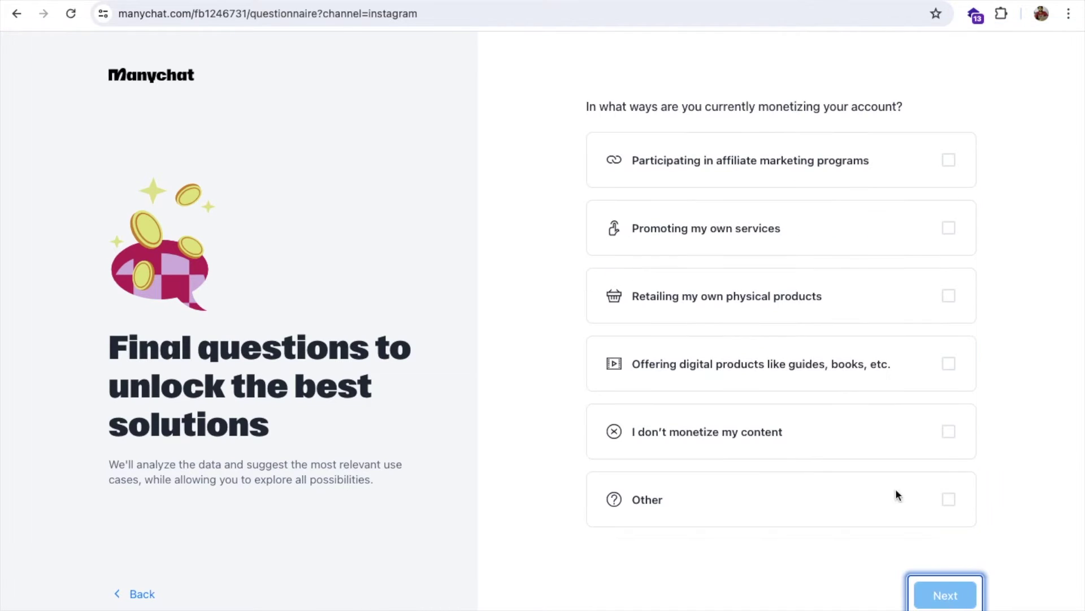
left_click(661, 228)
left_click(941, 594)
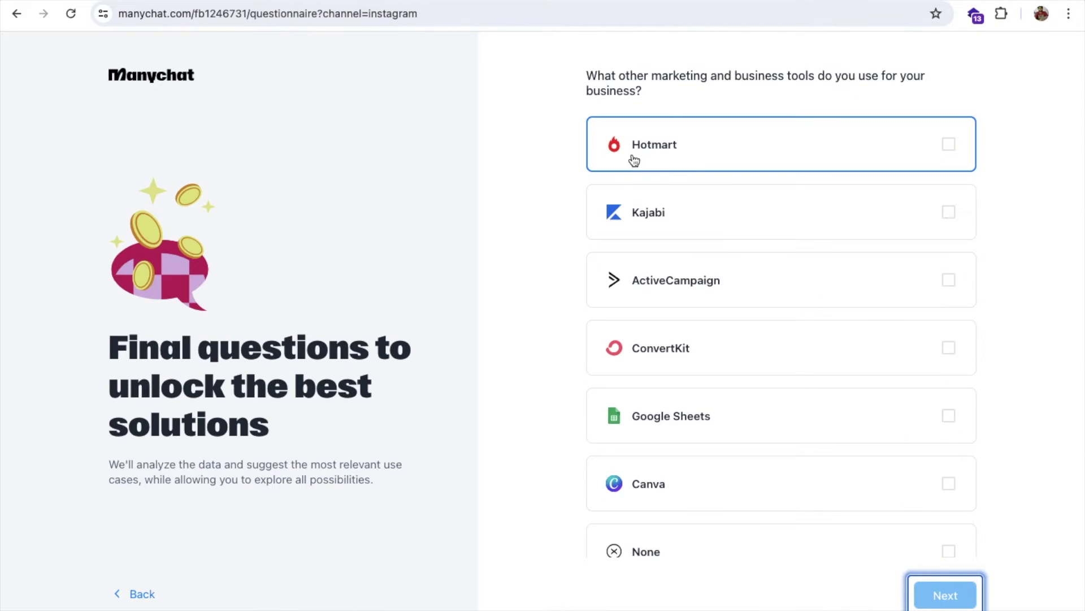
left_click(708, 551)
left_click(928, 595)
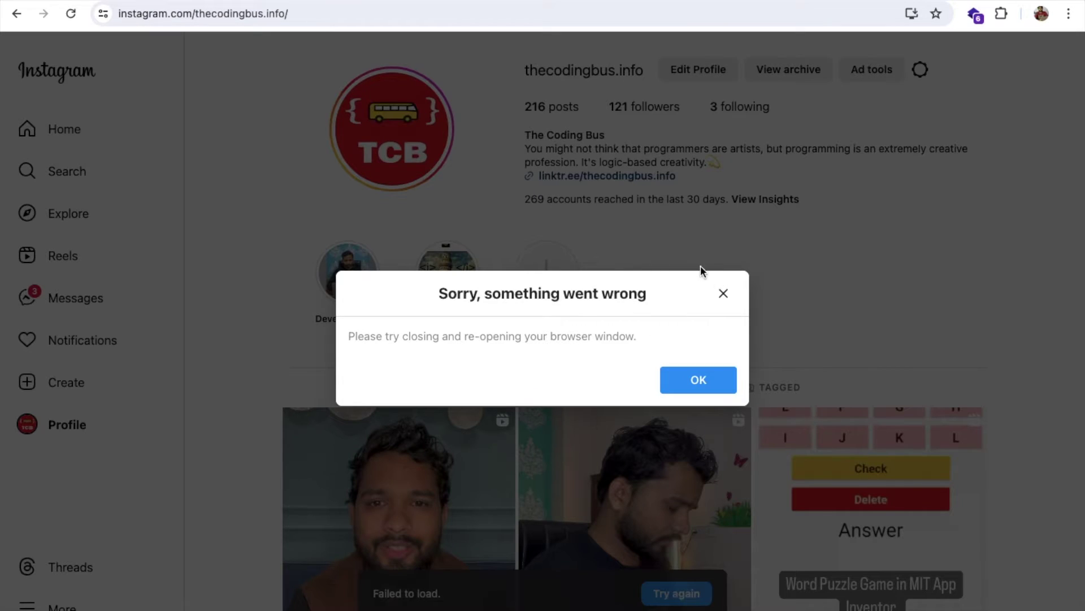
Dismiss the Instagram error and show the Reels grid on The Coding Bus profile.
left_click(723, 292)
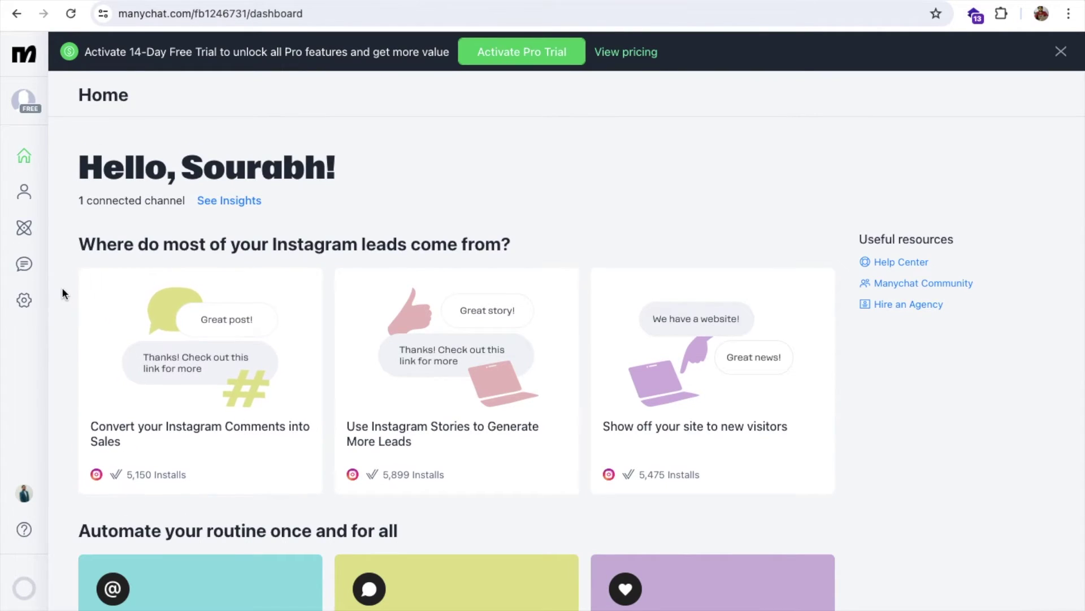
scroll(62, 286, "down", 1)
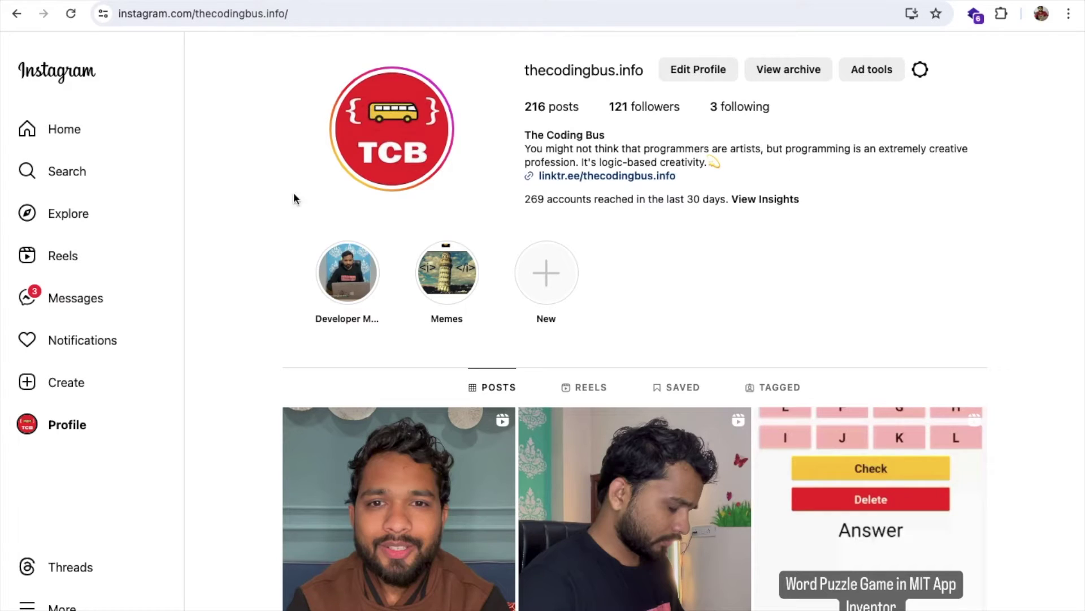
scroll(367, 249, "down", 3)
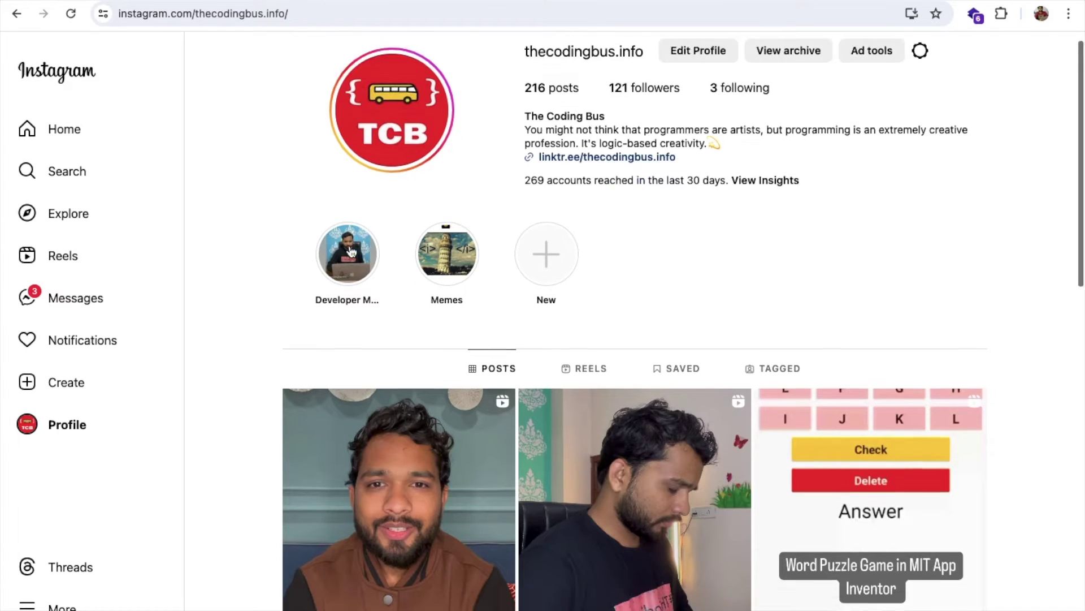
left_click(585, 197)
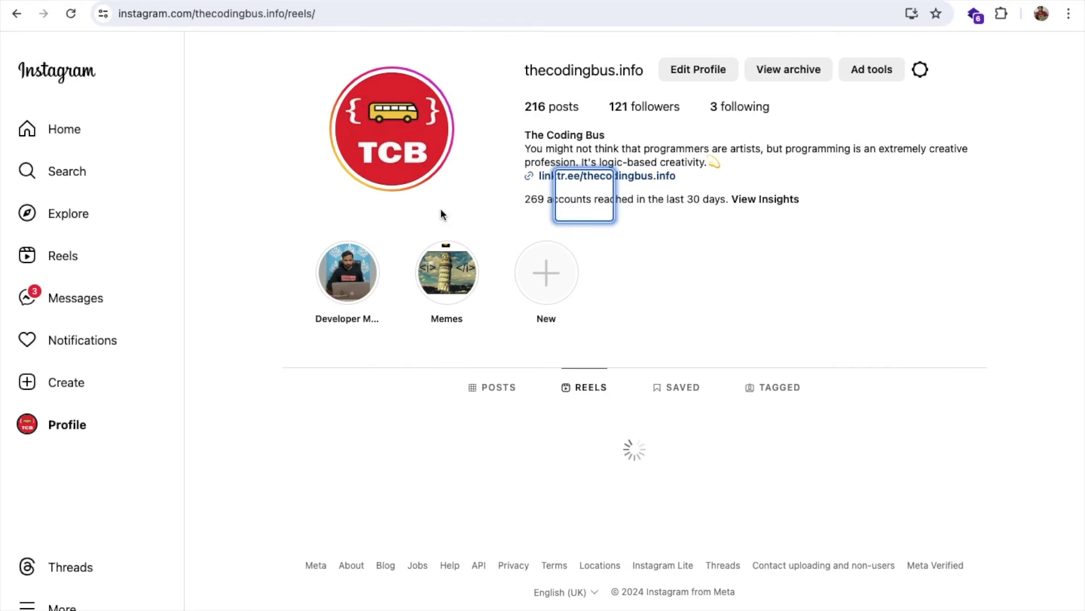
scroll(266, 246, "down", 4)
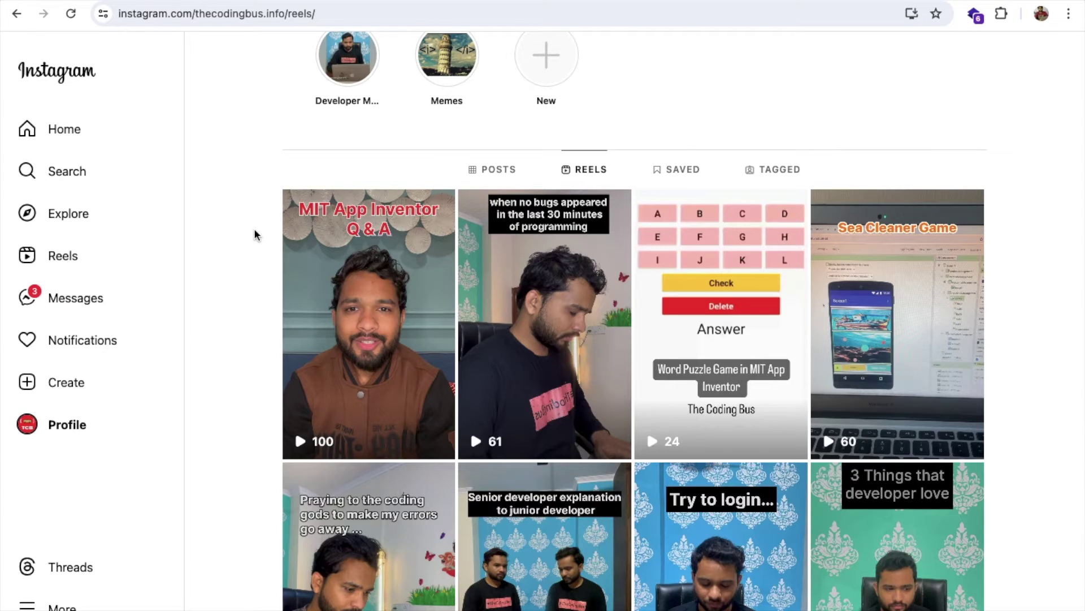
Set up the 'Convert your Instagram Comments into Sales' template in the flow builder.
left_click(302, 1)
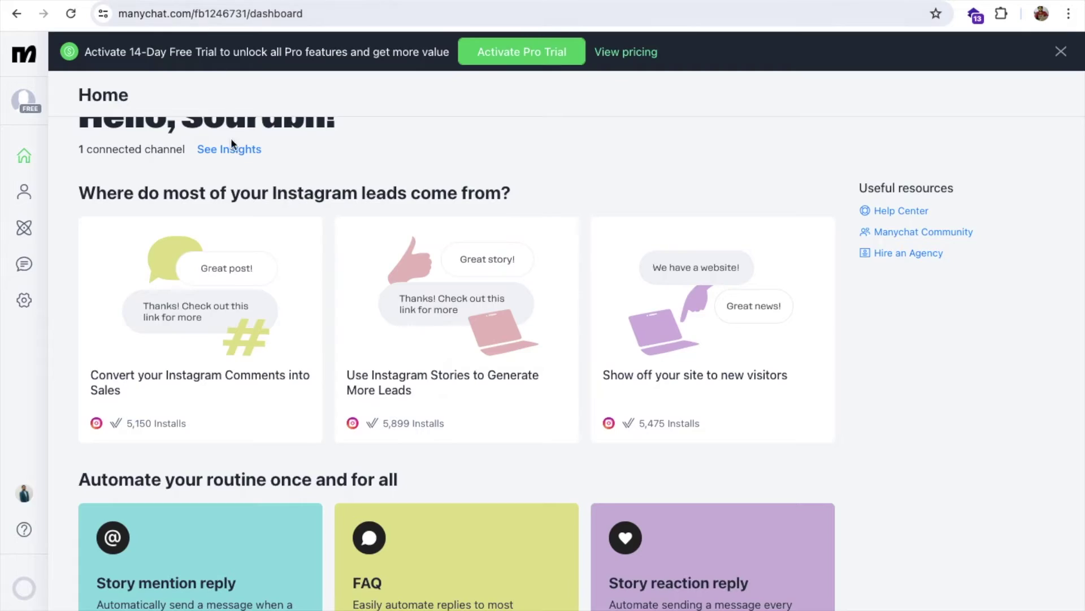
scroll(117, 333, "down", 1)
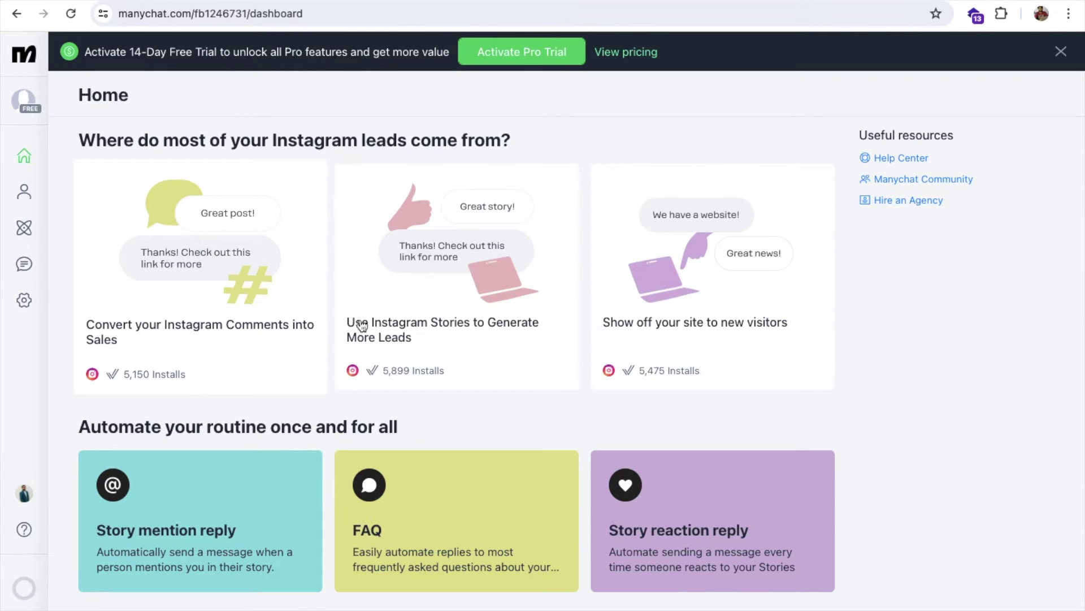
left_click(226, 281)
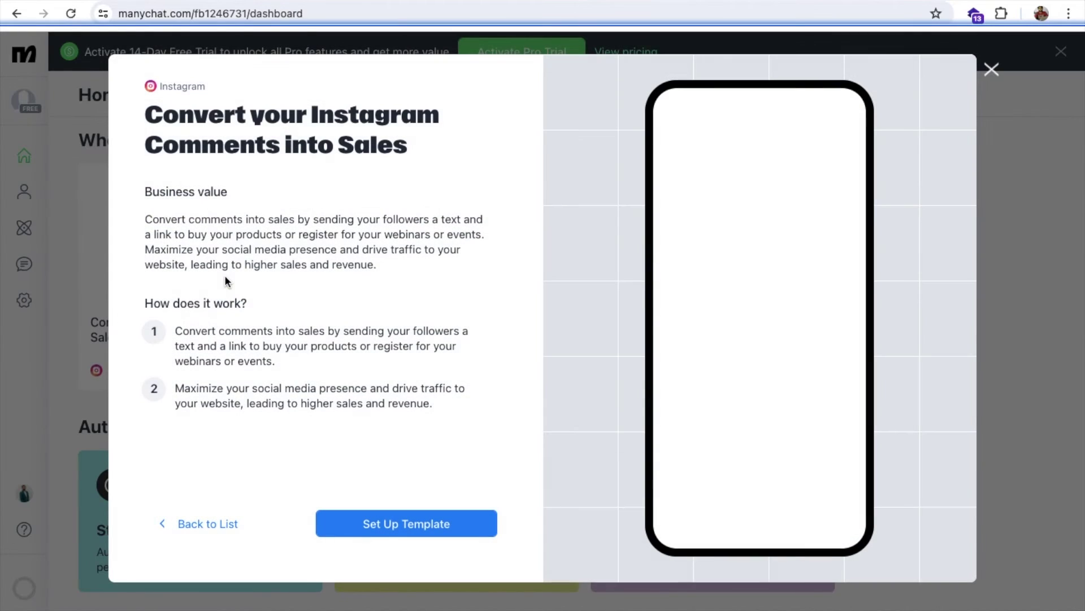
left_click(432, 524)
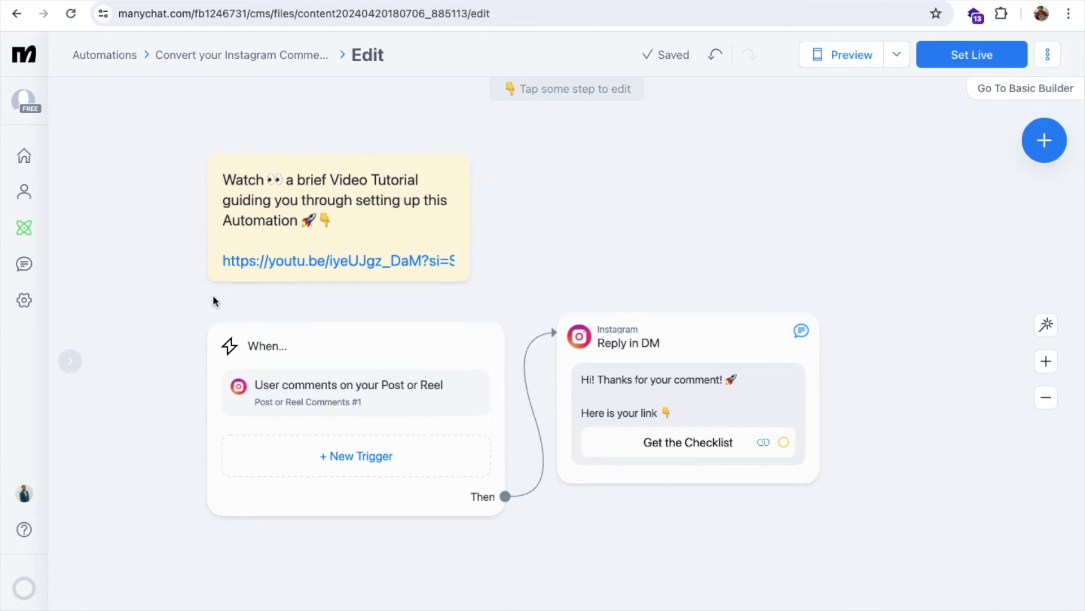
scroll(213, 300, "up", 2)
scroll(213, 298, "down", 3)
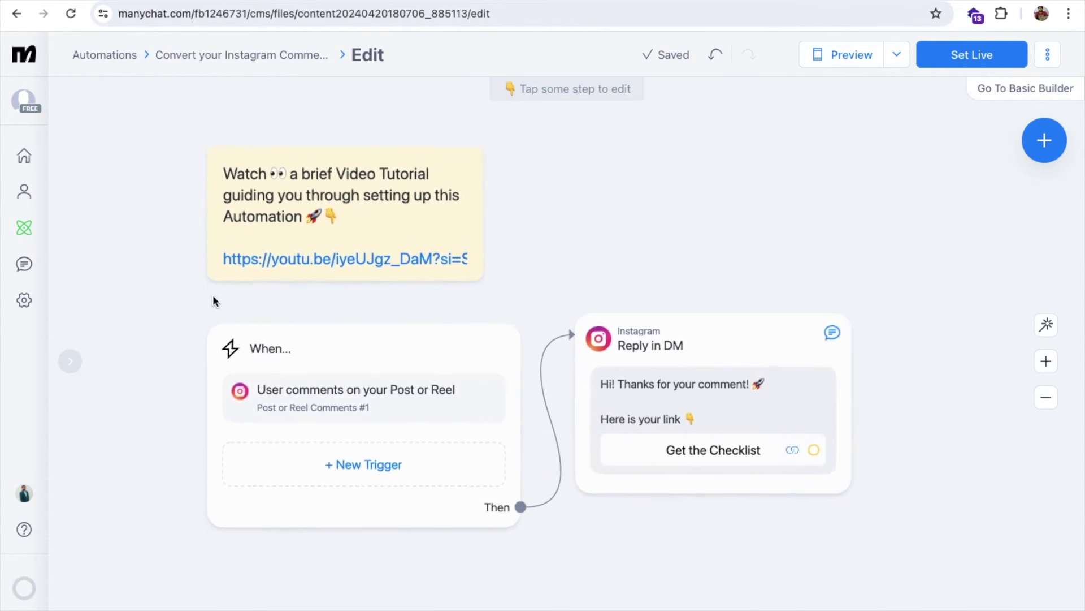
Point the comment trigger at the first reel, 'MIT App Inventor Q&A', after checking Instagram's reels.
left_click(315, 400)
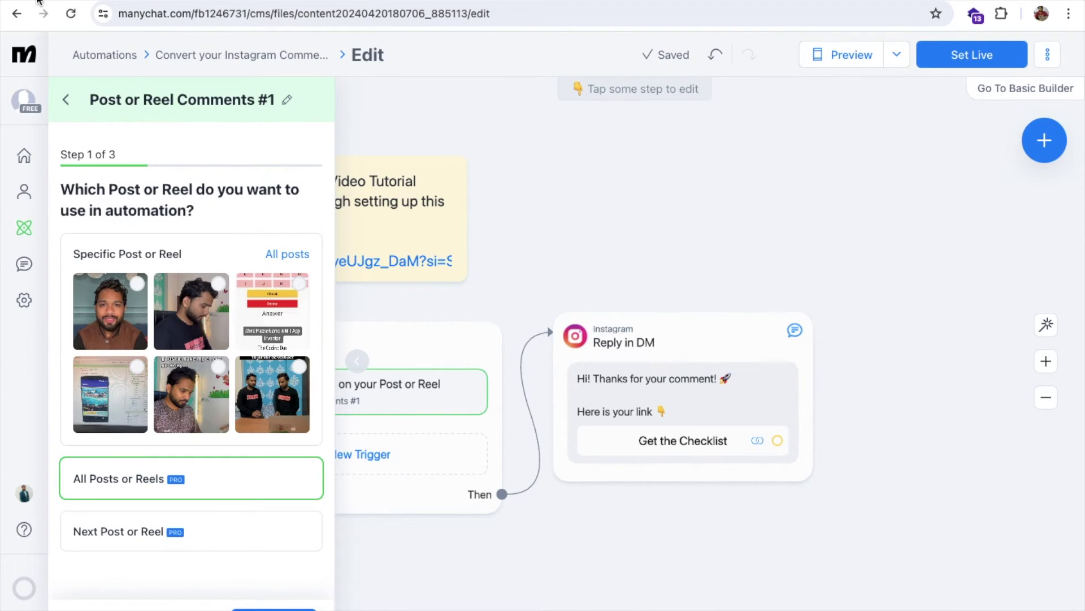
key("ctrl+Tab")
left_click(125, 313)
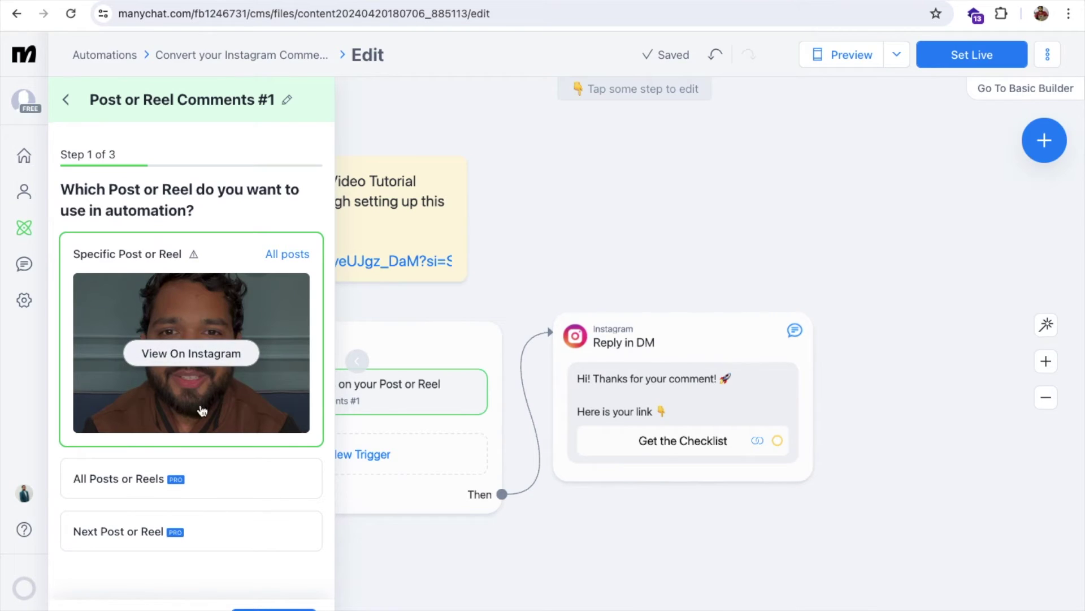
Replace the trigger's checklist keyword with 'App Inventor'.
left_click(274, 609)
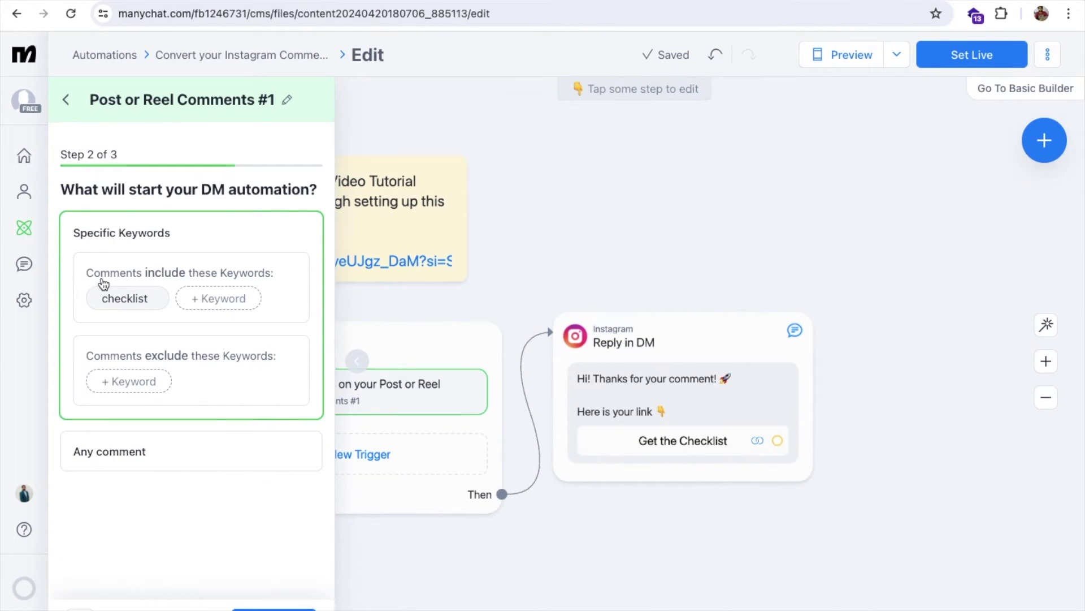
left_click(201, 299)
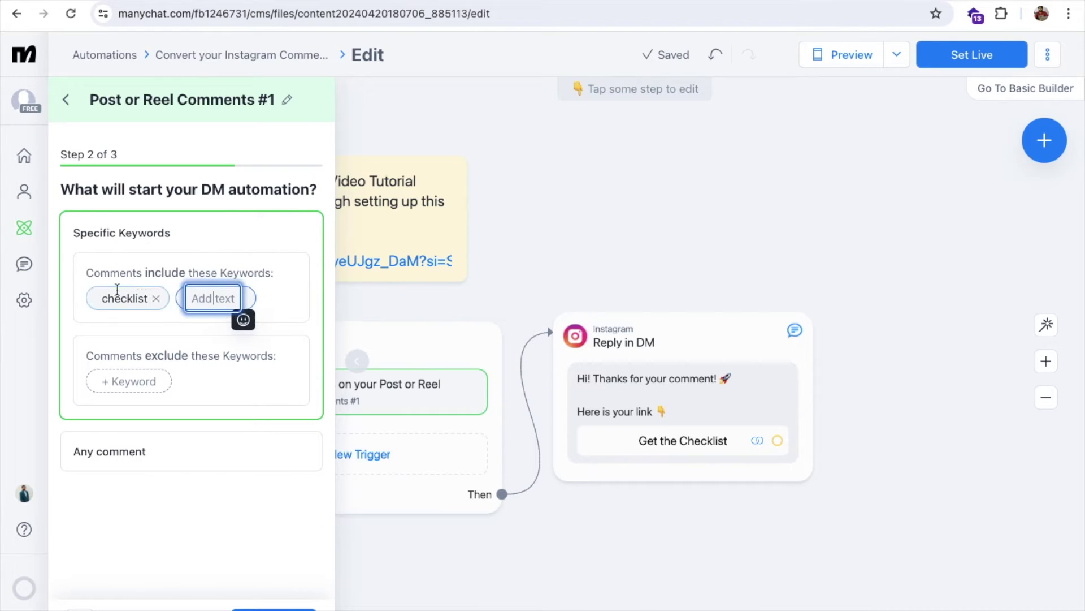
left_click(140, 296)
double_click(140, 296)
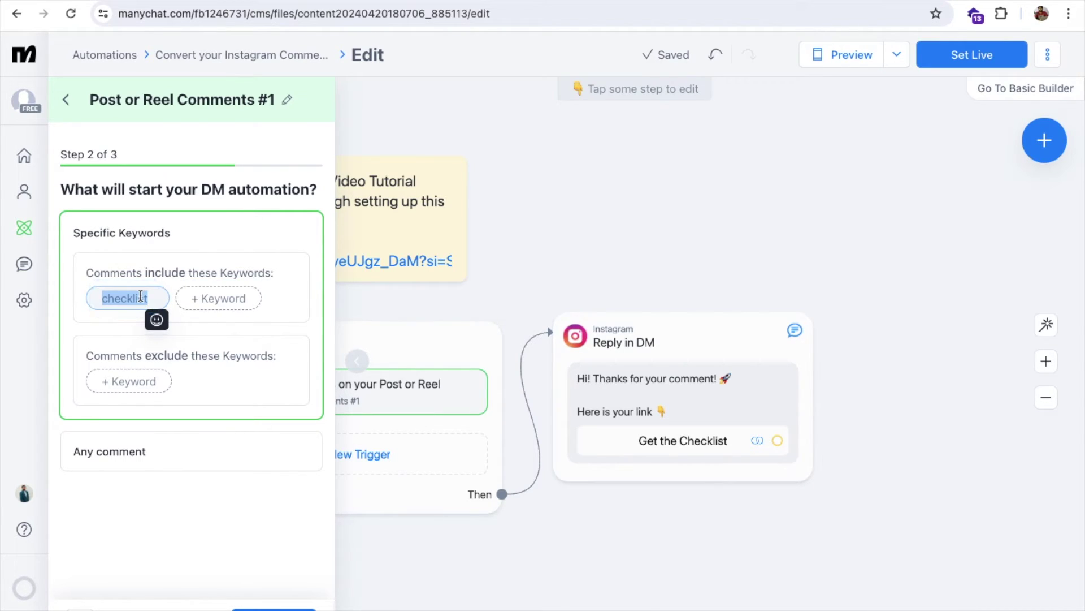
type("App in")
key("BackSpace")
key("BackSpace")
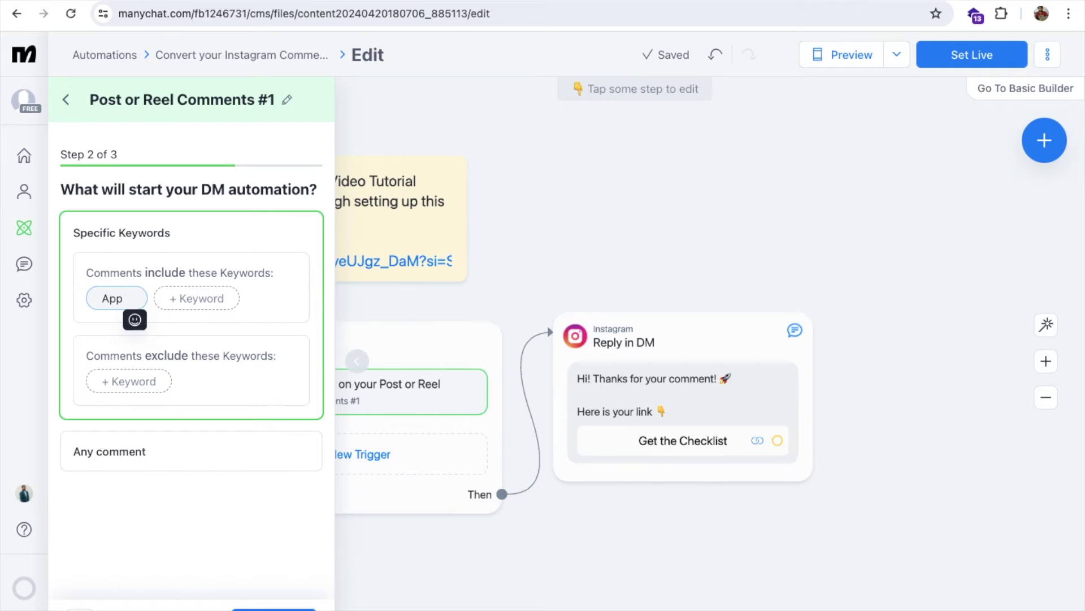
type("Inventor")
key("Return")
Add 'app inventor' and 'MIT app inventor' as further trigger keywords.
type("app ")
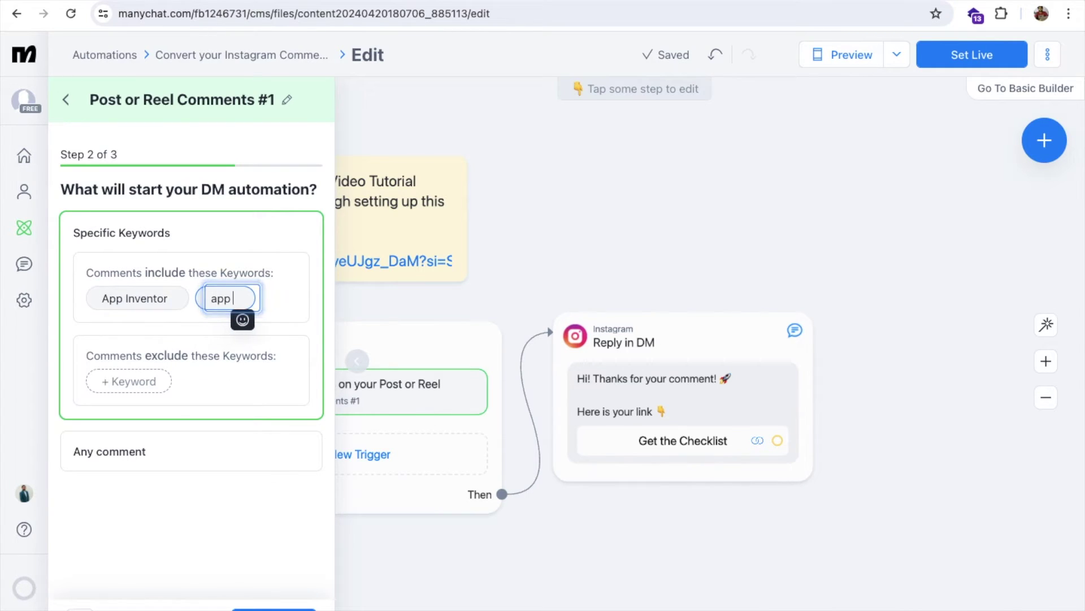
type("inventor")
key("Return")
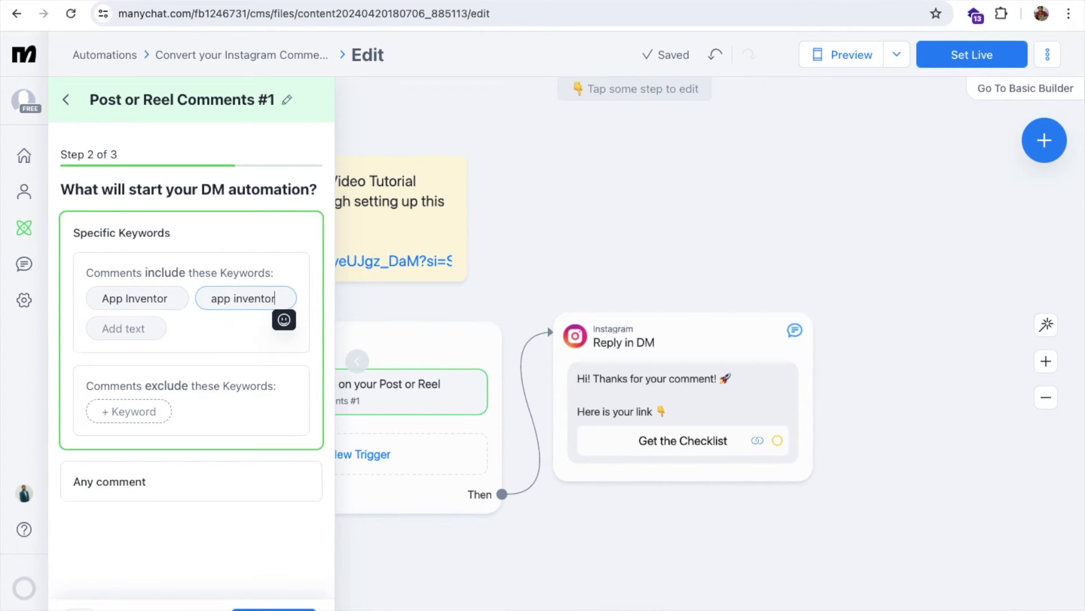
type("app inventor")
key("ctrl+a")
type("mit")
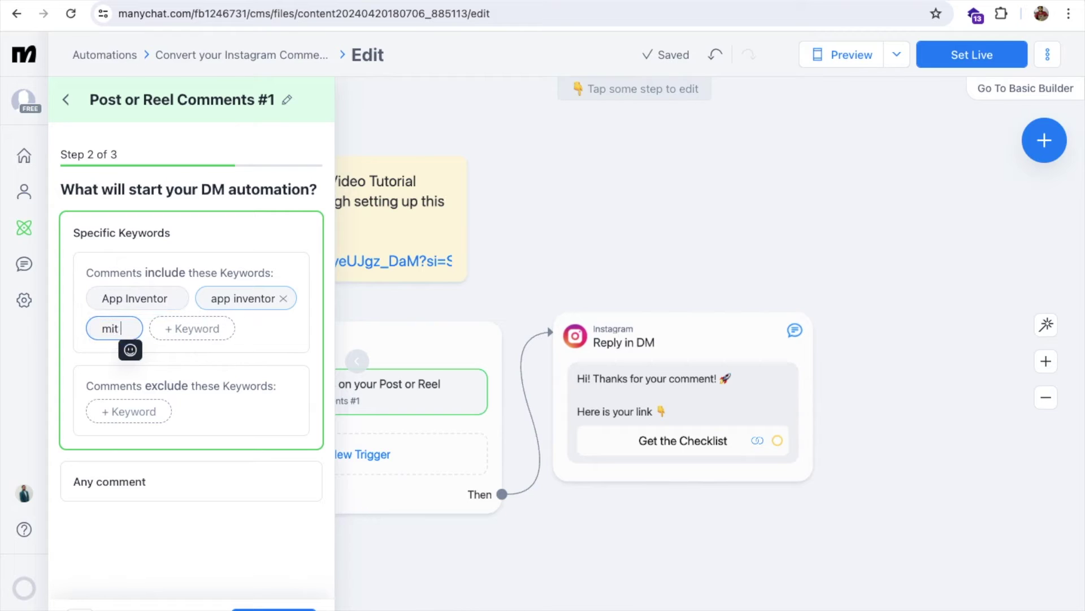
type(" app inventor")
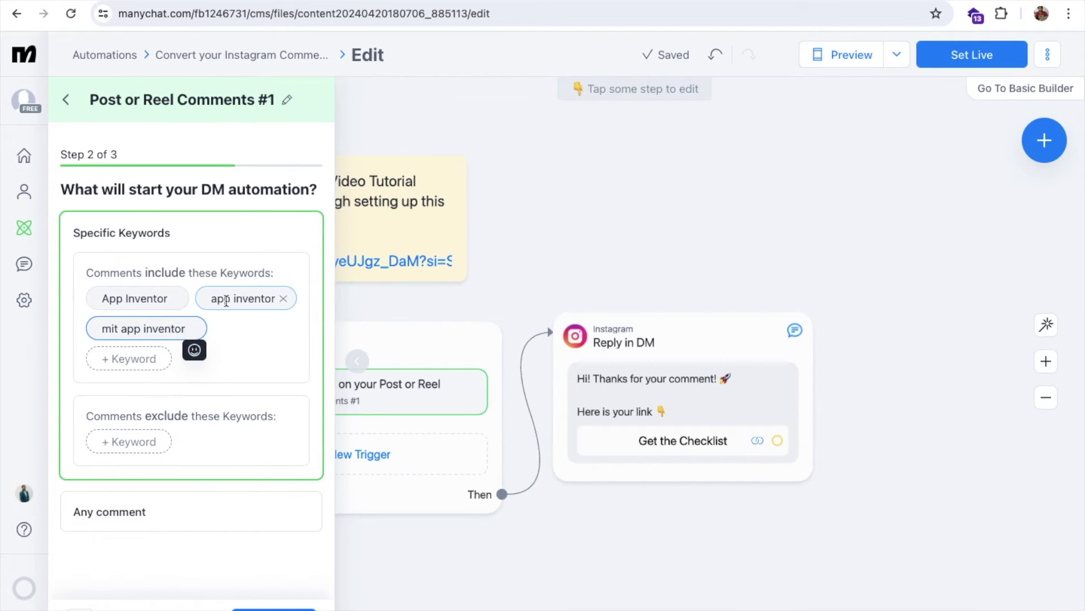
left_click(263, 379)
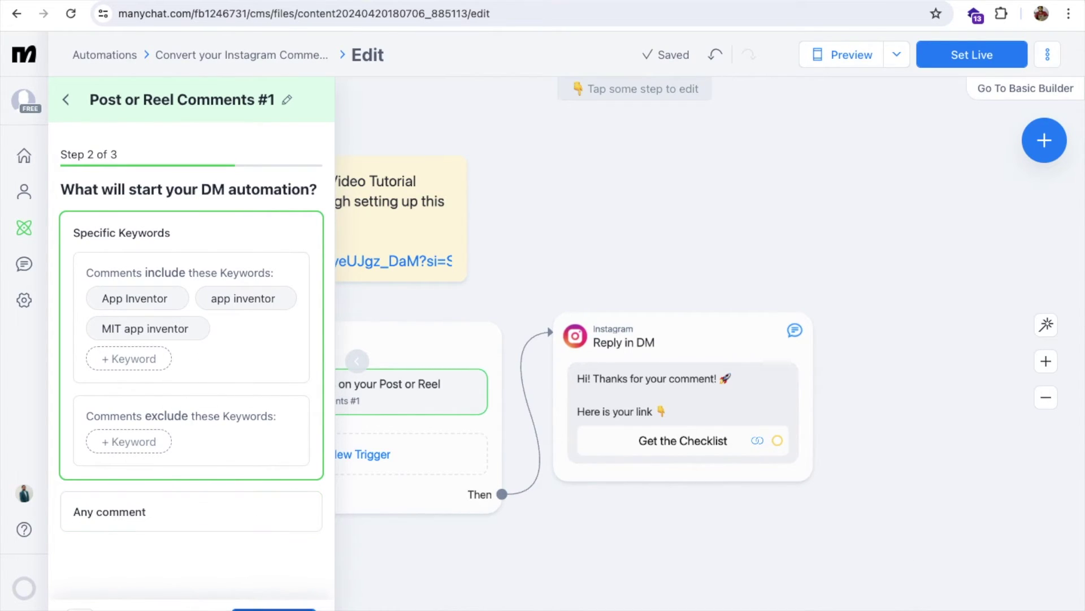
left_click(256, 591)
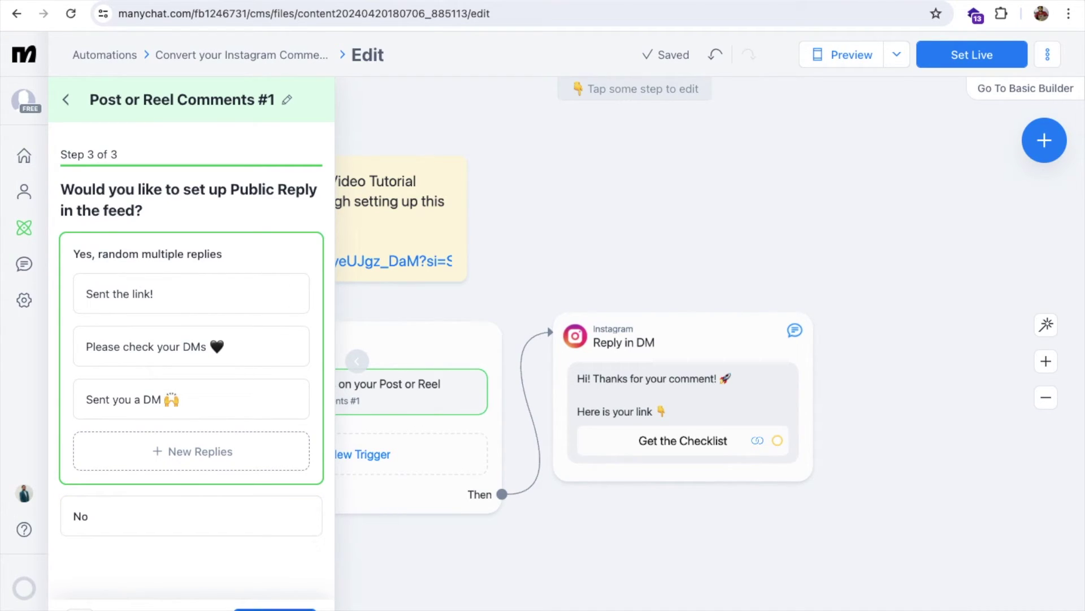
Keep 'Yes, random multiple replies', confirm the trigger setup and close its panel.
left_click(275, 607)
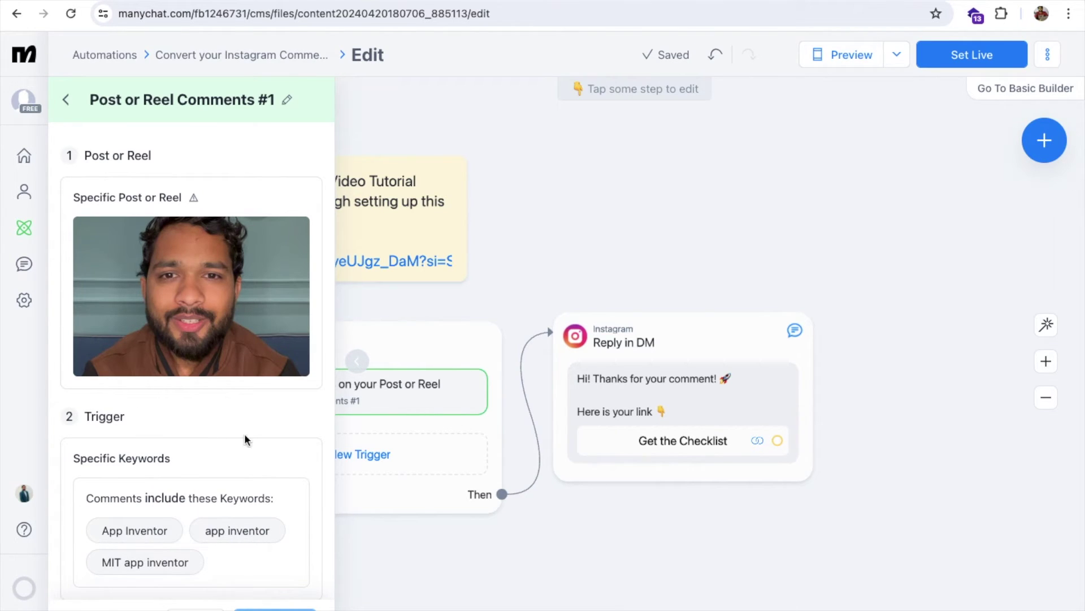
scroll(245, 433, "down", 5)
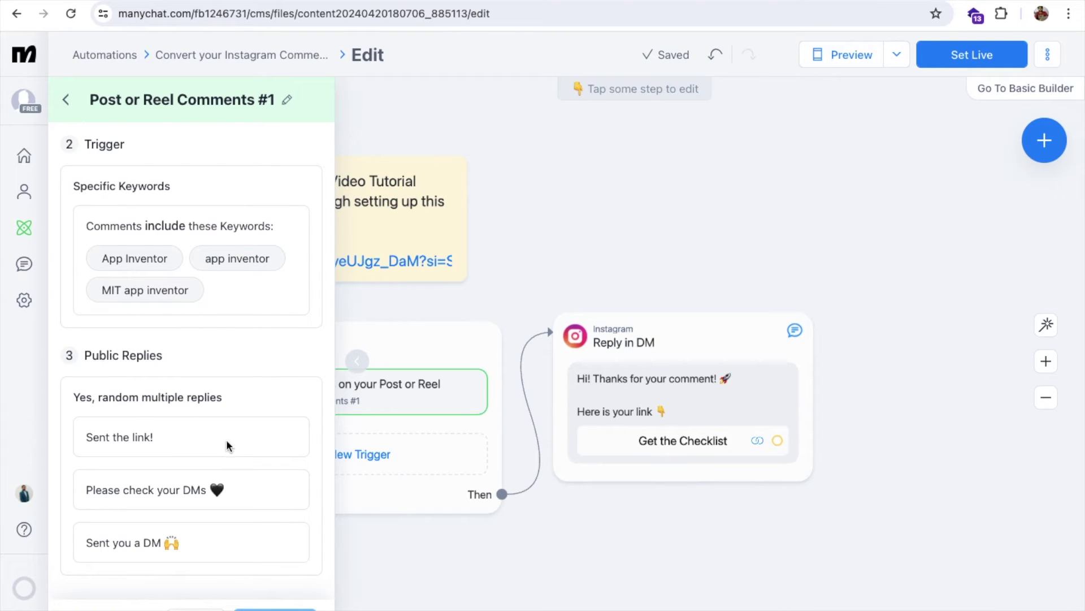
left_click(591, 534)
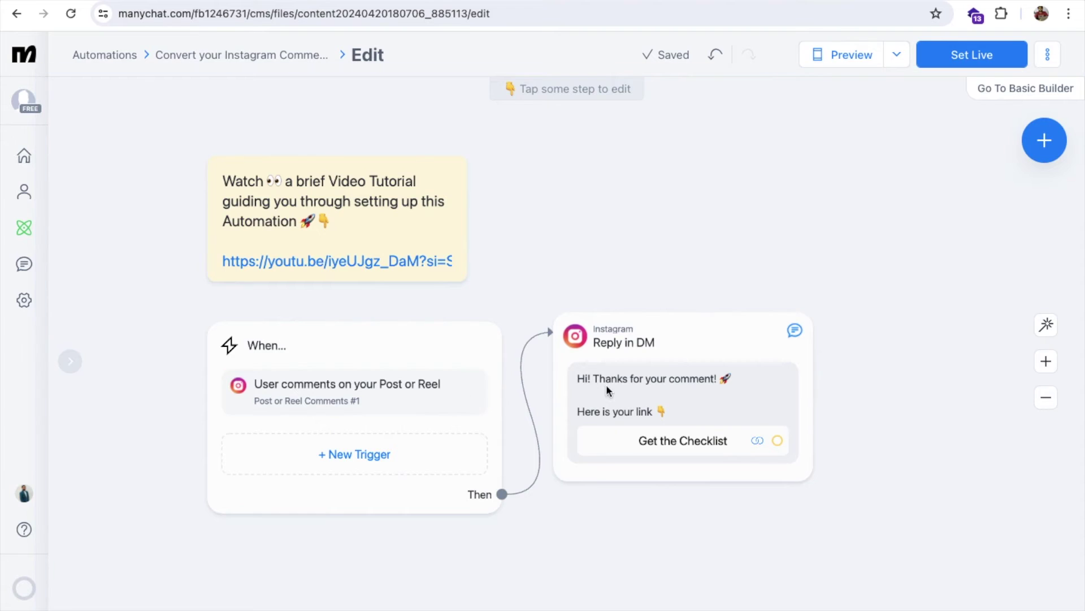
mouse_move(573, 370)
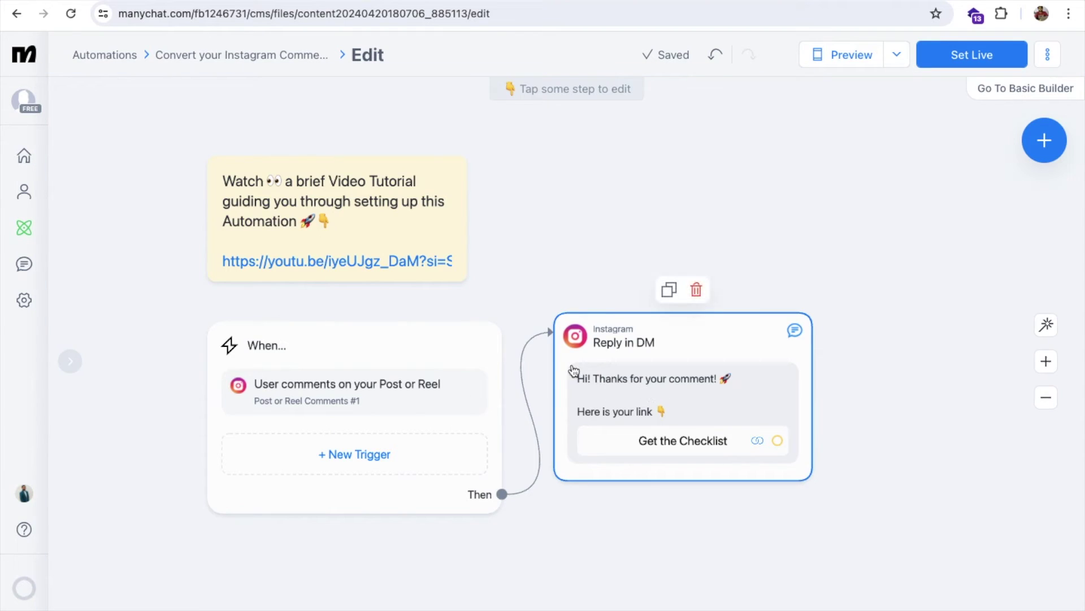
Type 'Check This Link' as the title of the DM's Get the Checklist button.
left_click(698, 420)
left_click(174, 223)
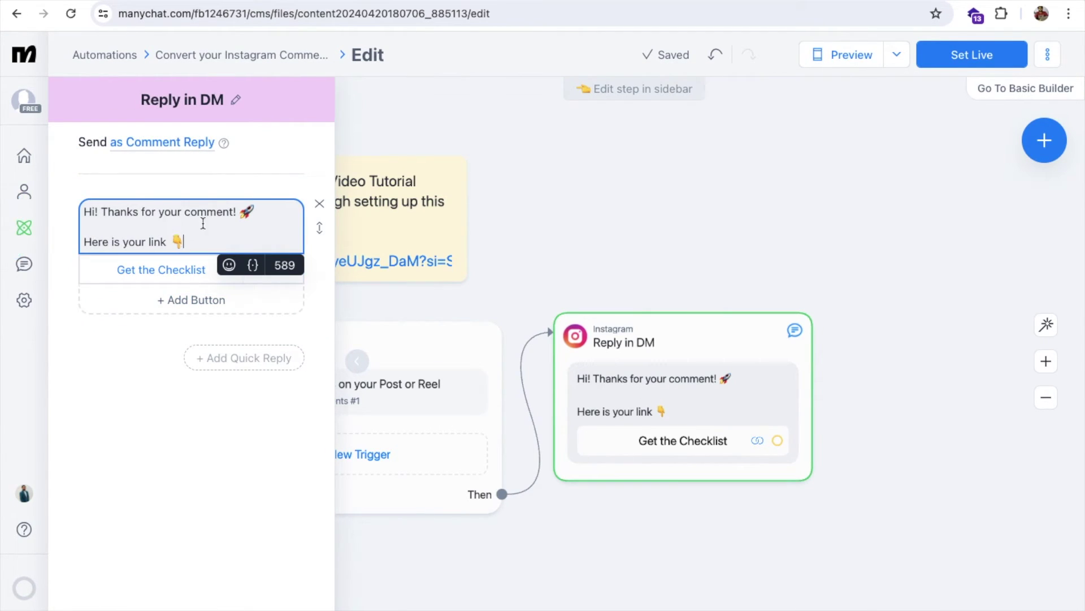
left_click(165, 272)
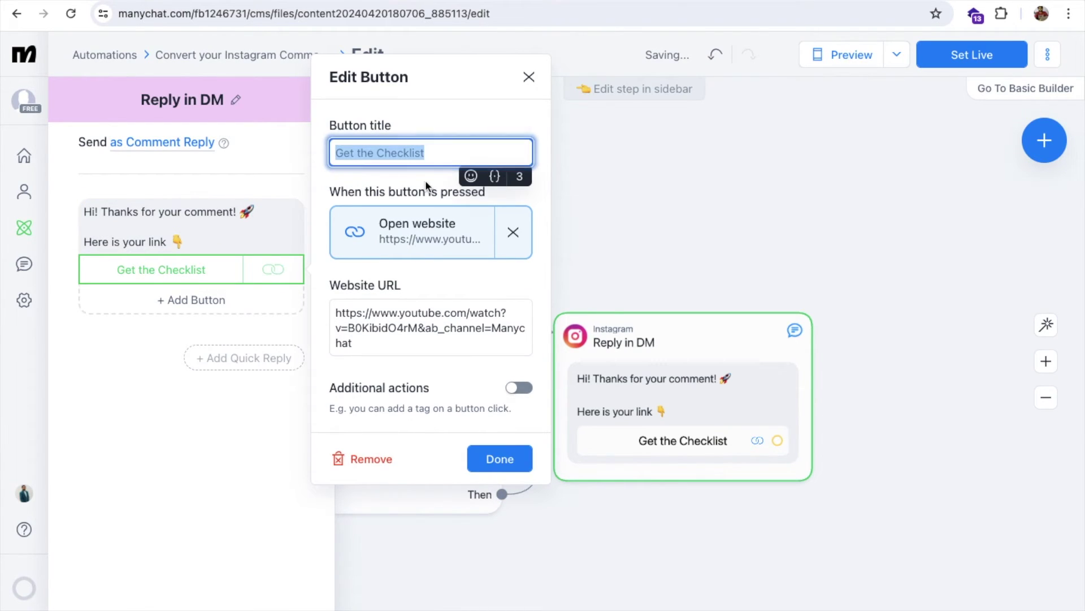
triple_click(370, 158)
type("Check This Link Please")
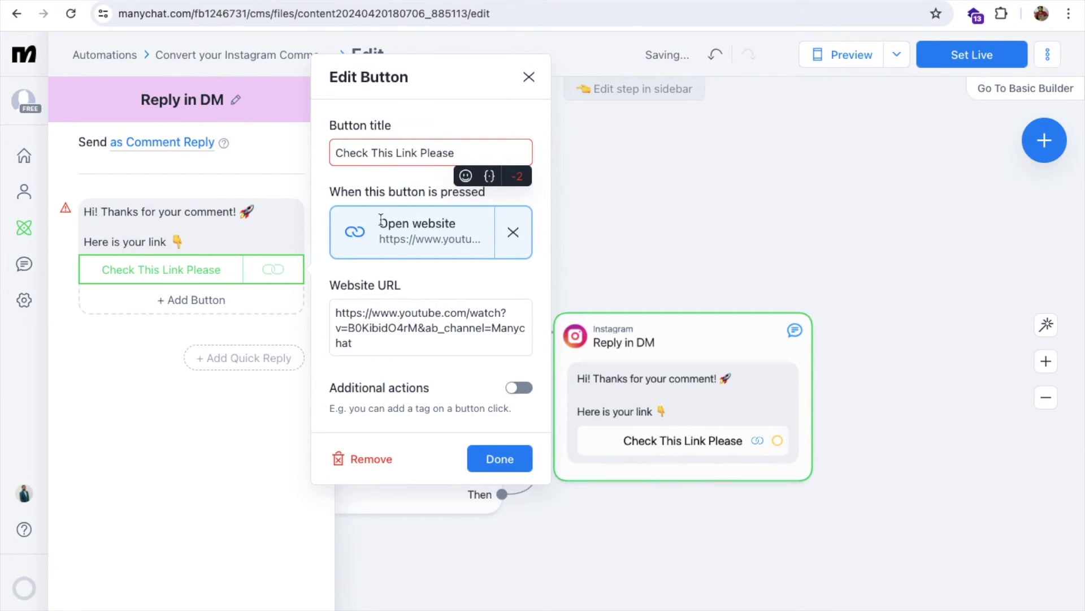
left_click(428, 318)
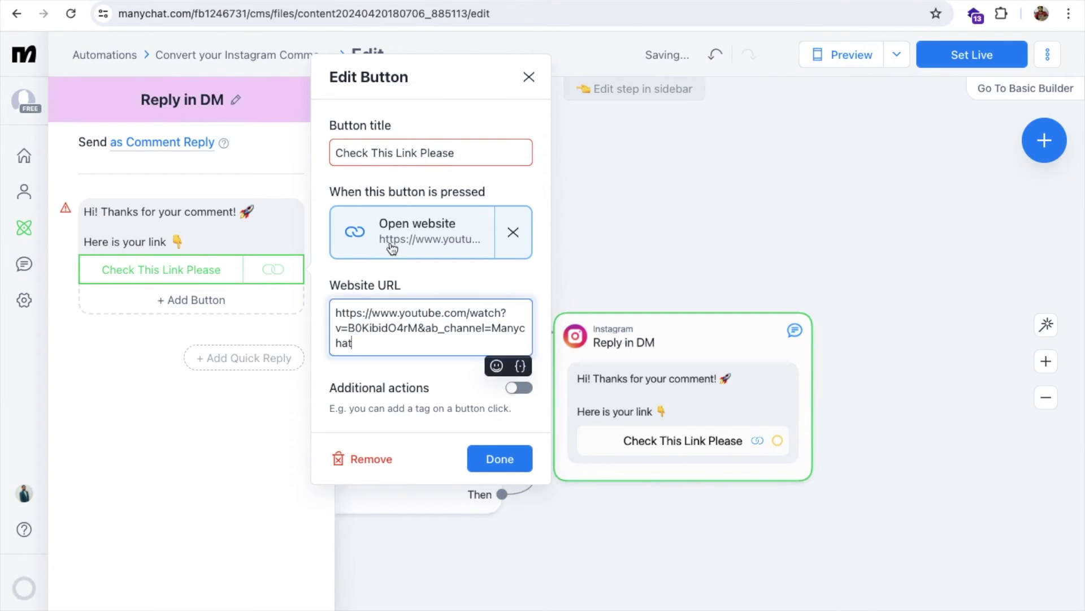
key("ctrl+a")
key("BackSpace")
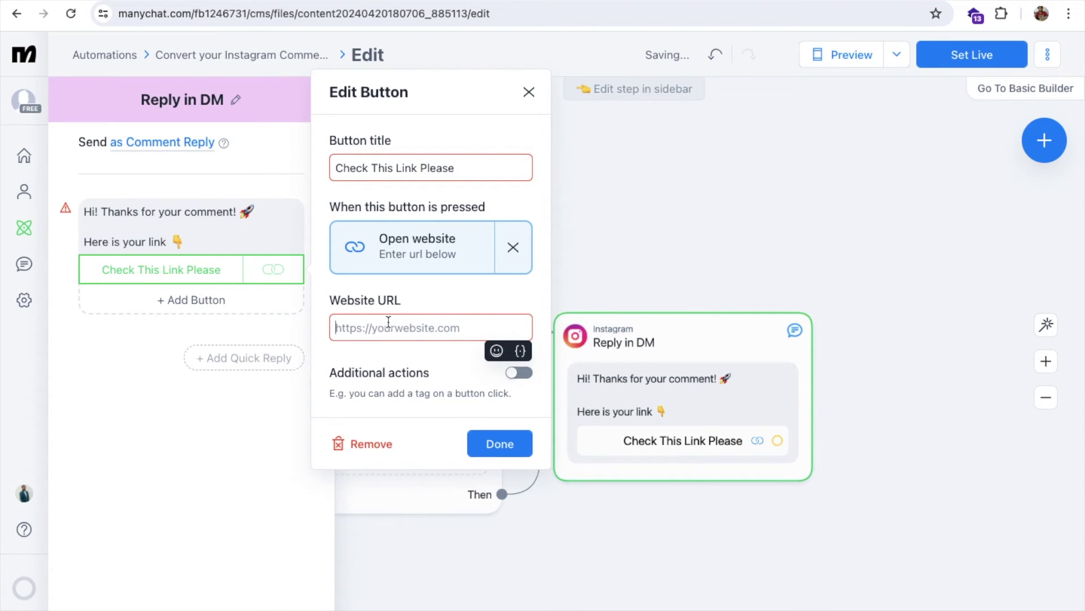
key("ctrl+t")
type("youtube.com")
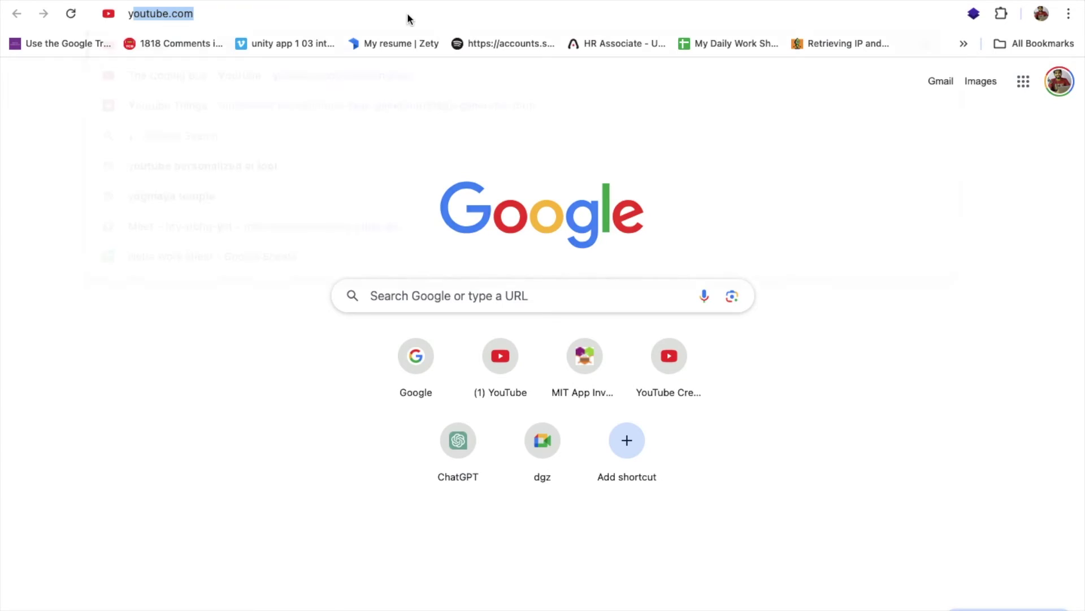
type("/")
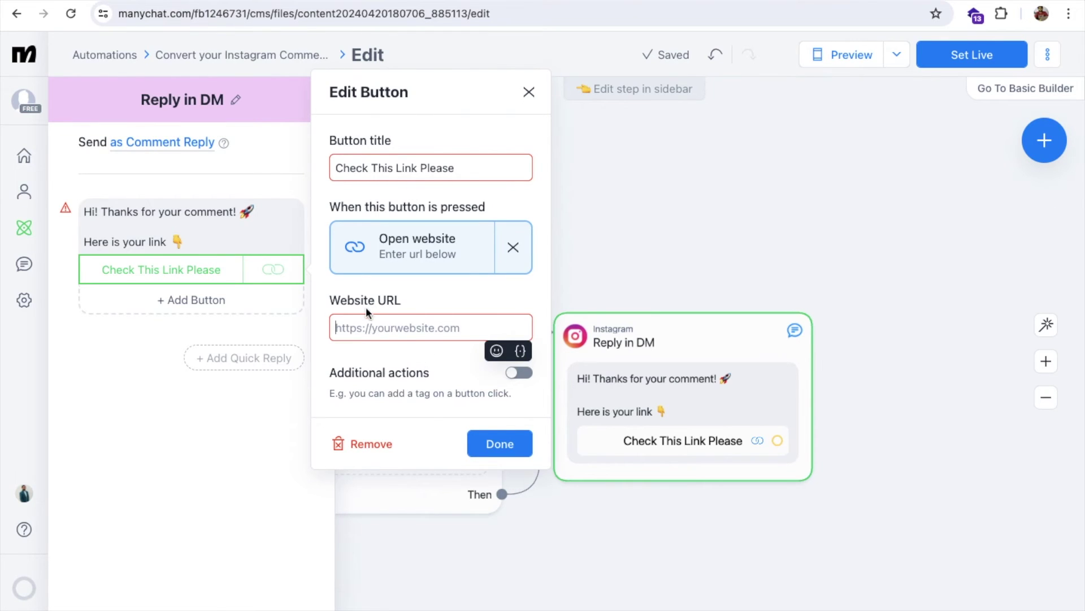
type("https://youtube.com/thecodingbus/")
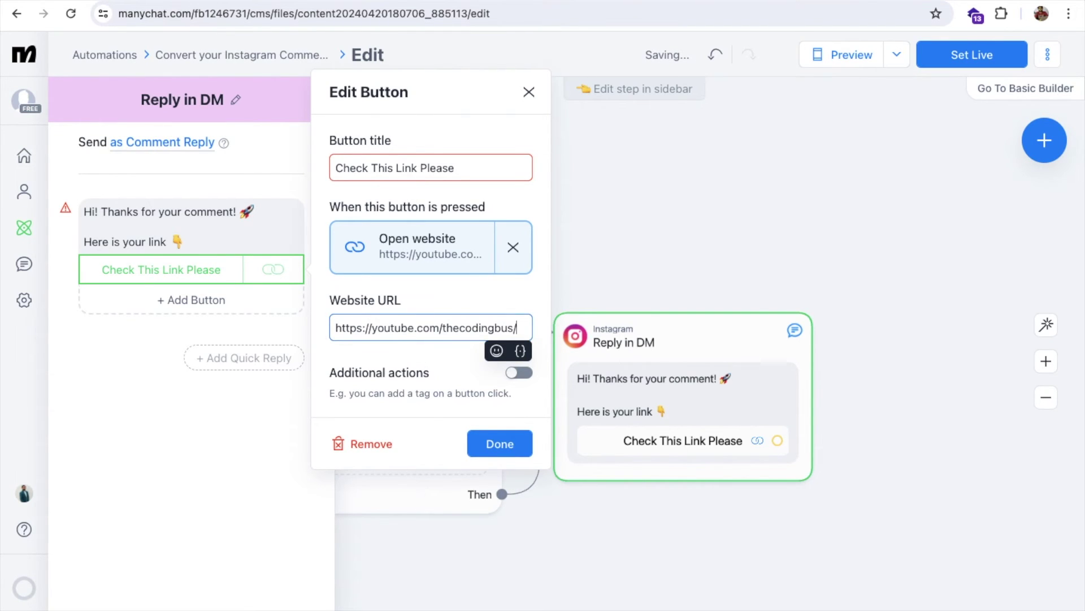
left_click(493, 441)
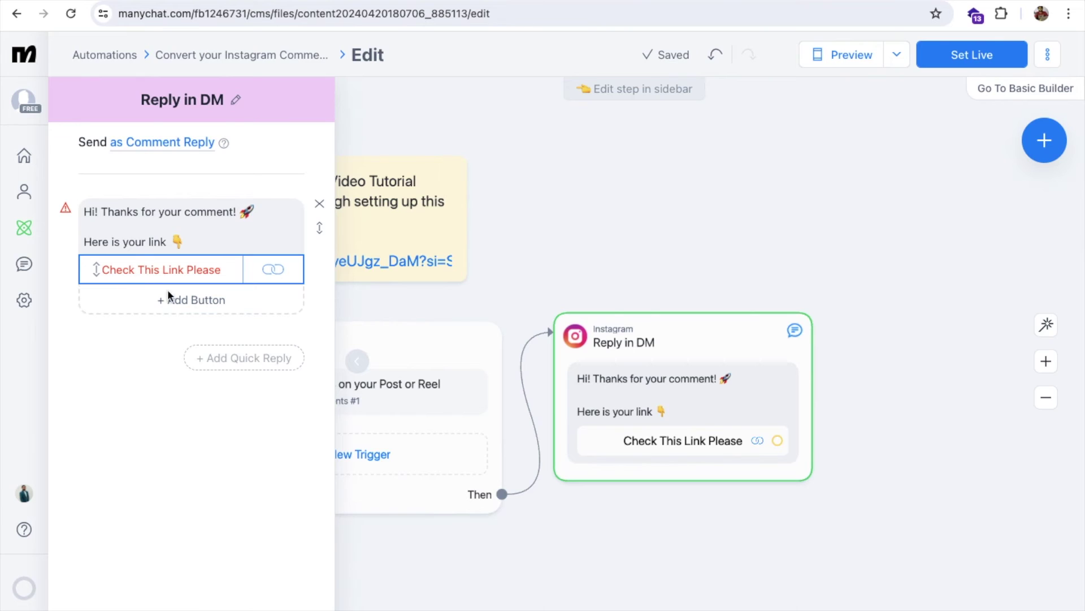
Trim the over-long button title to 'Check This Link' to clear the length error.
mouse_move(69, 212)
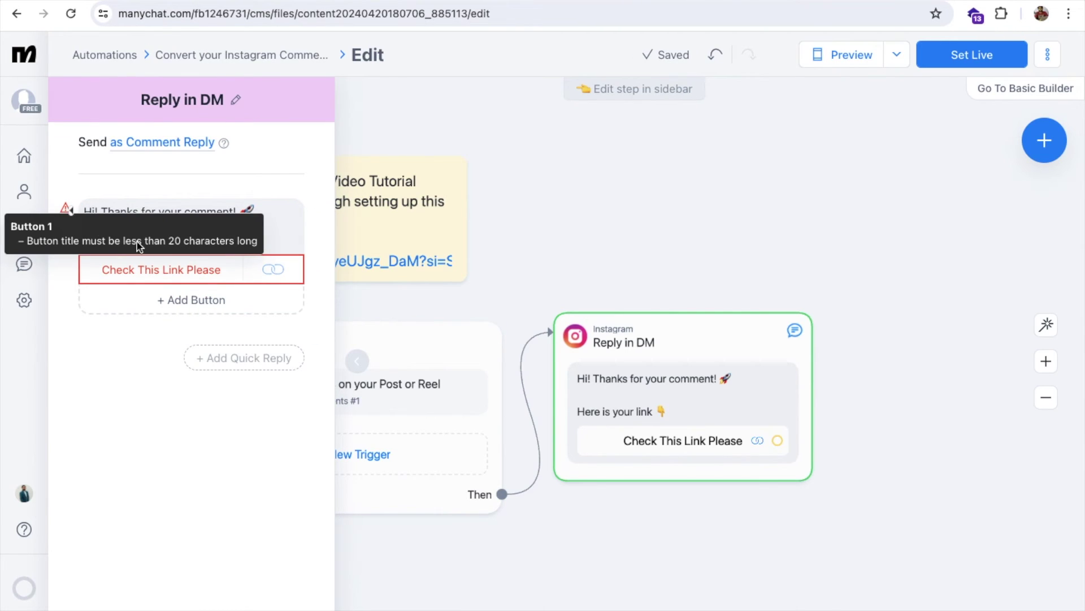
left_click(283, 271)
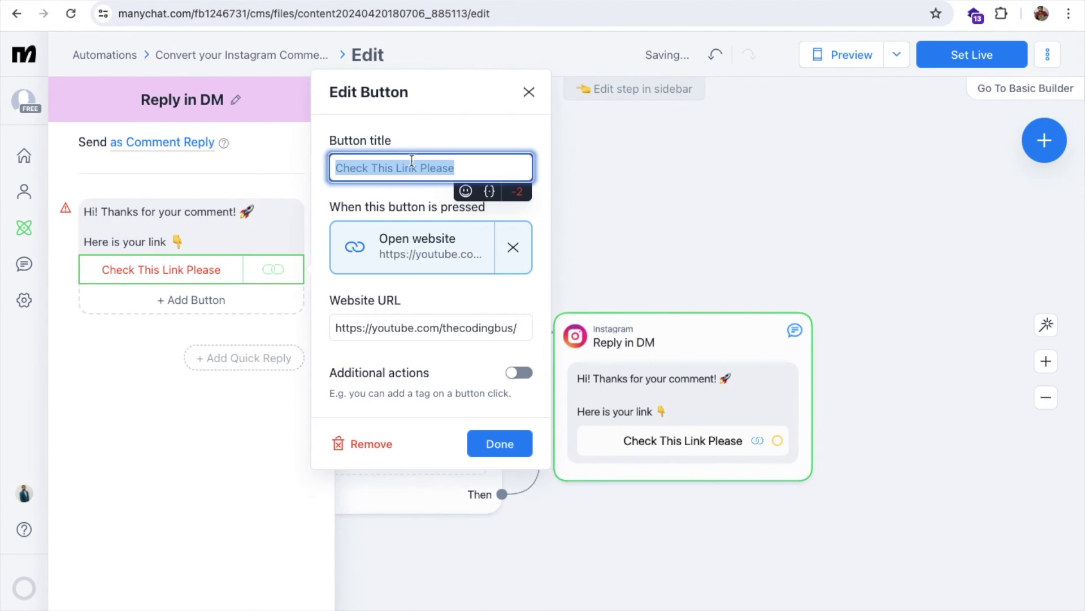
left_click(489, 165)
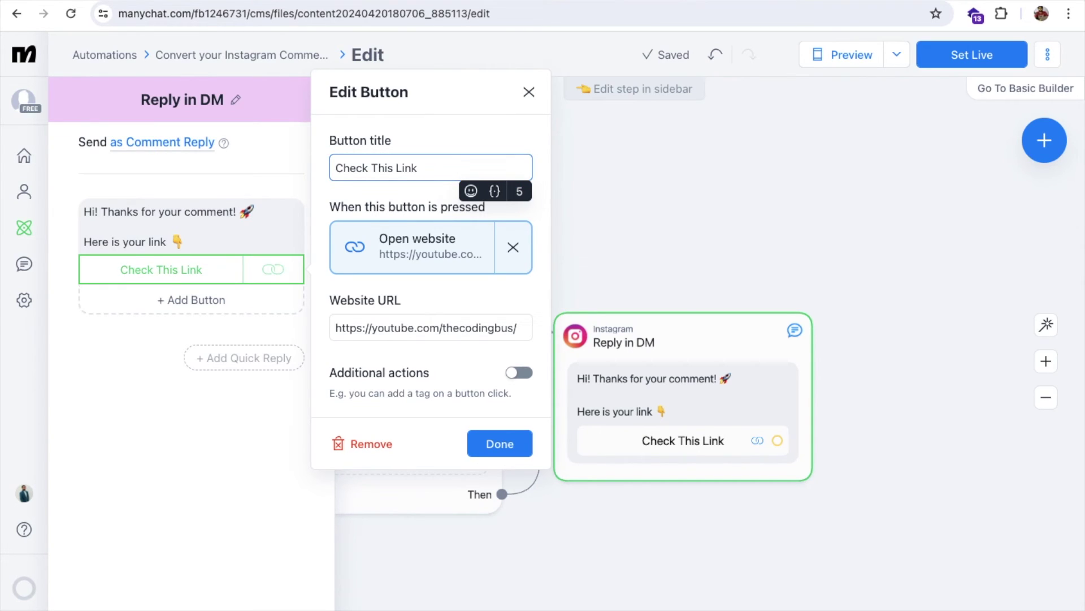
left_click(501, 443)
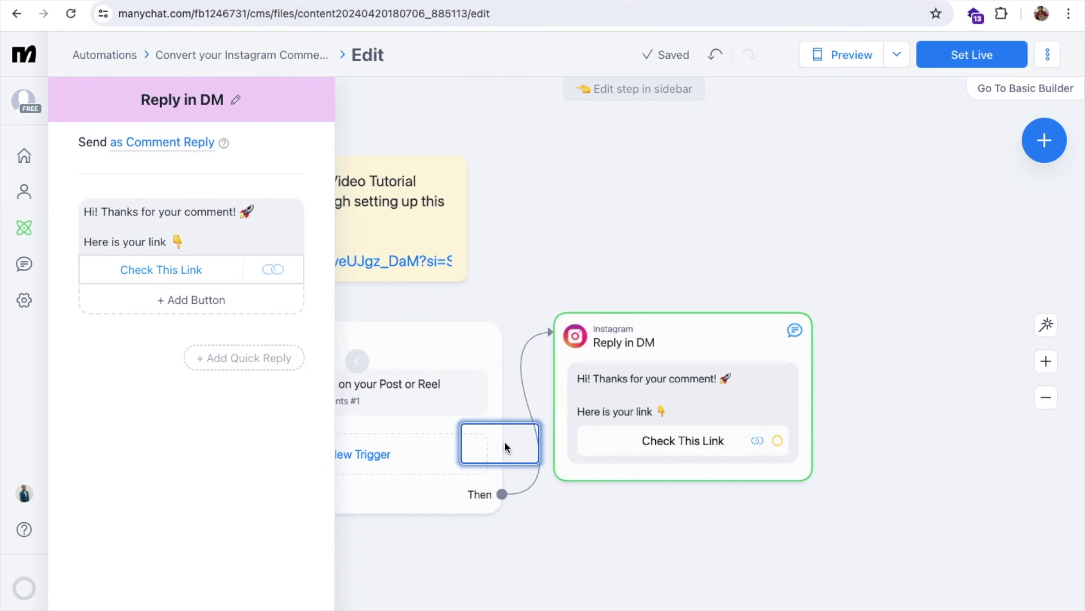
Set the comment-to-DM automation live and return to The Coding Bus Reels tab.
left_click(561, 259)
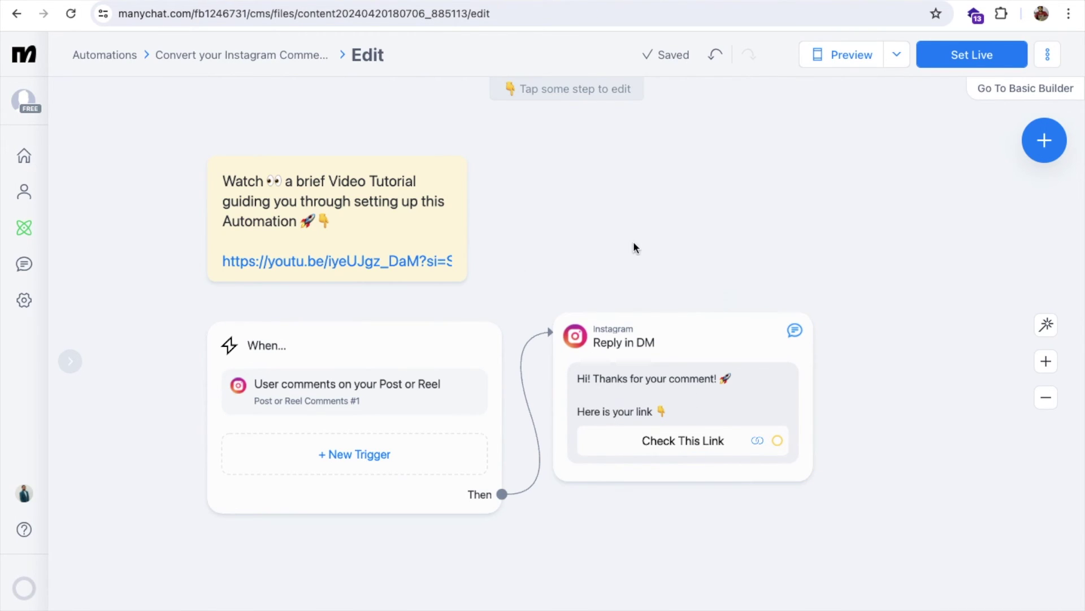
left_click(979, 54)
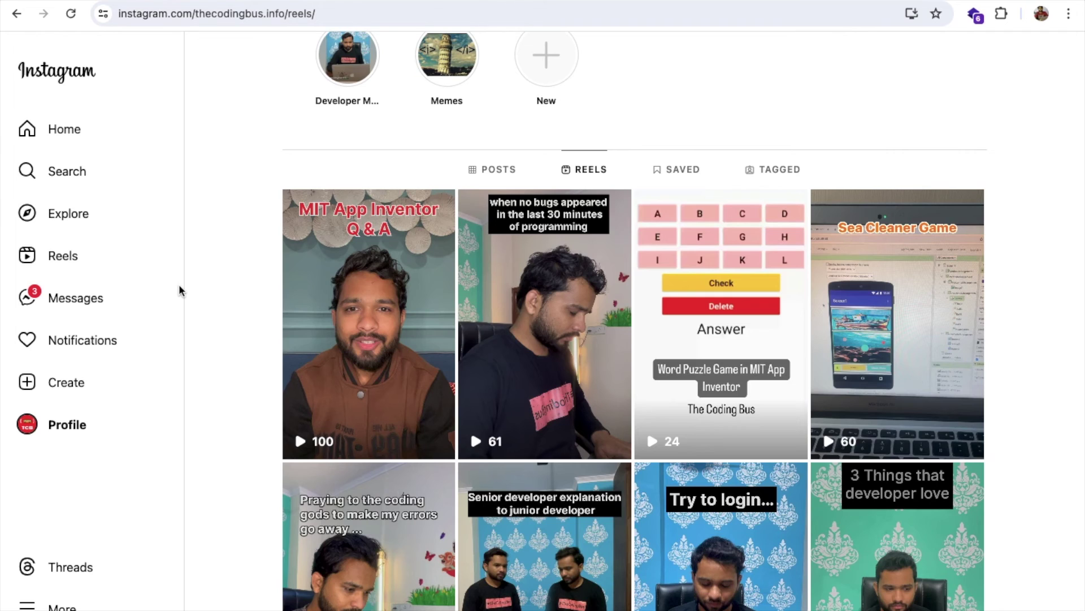
scroll(227, 330, "up", 4)
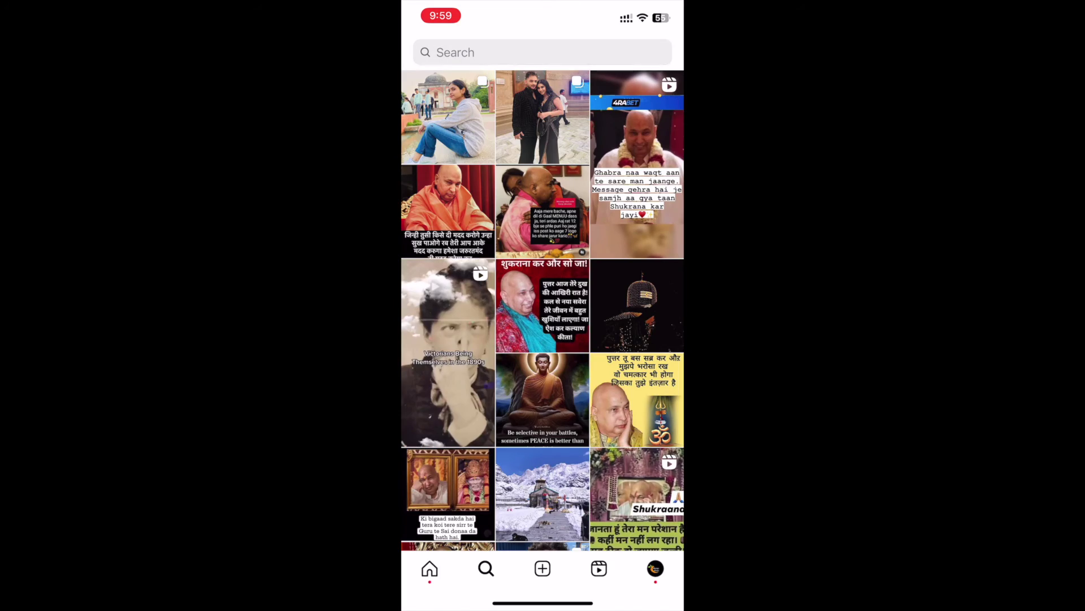
Search 'the coding bus' and open its MIT App Inventor Q & A reel full-screen.
left_click(481, 52)
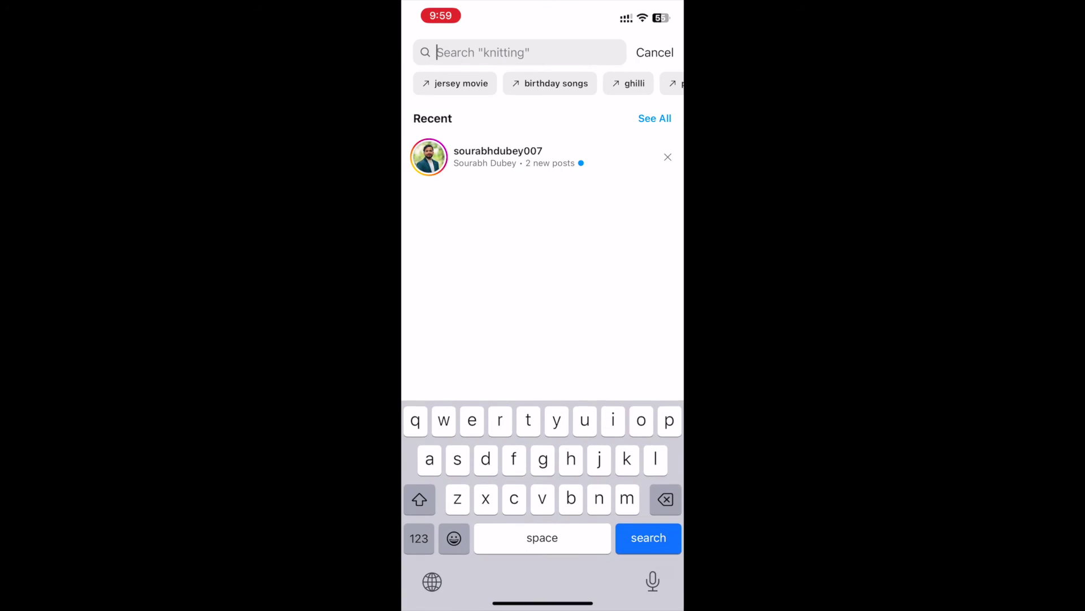
type("the codin")
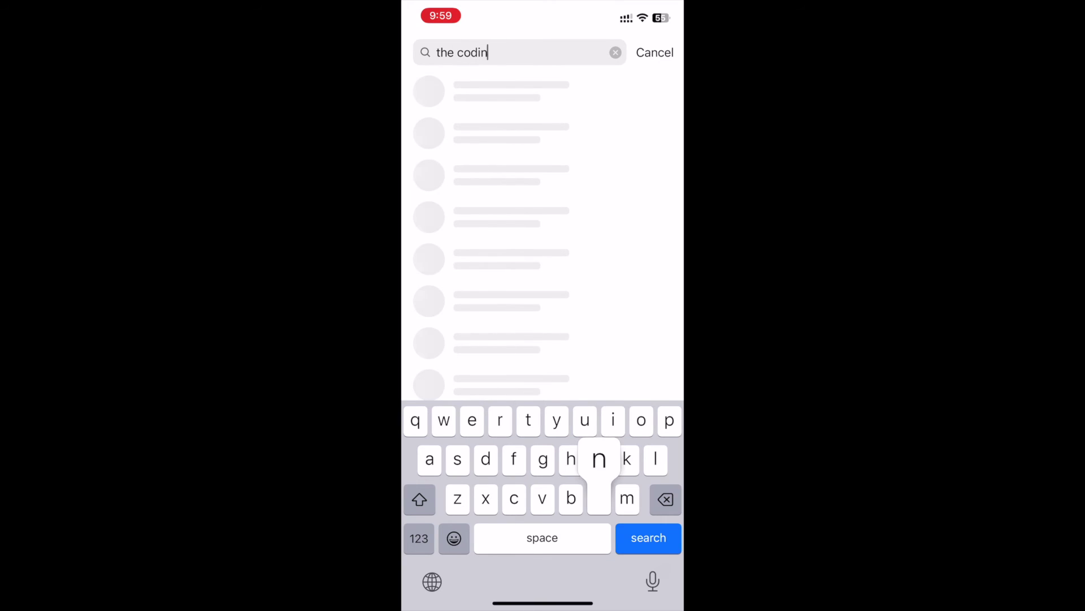
type("g bus")
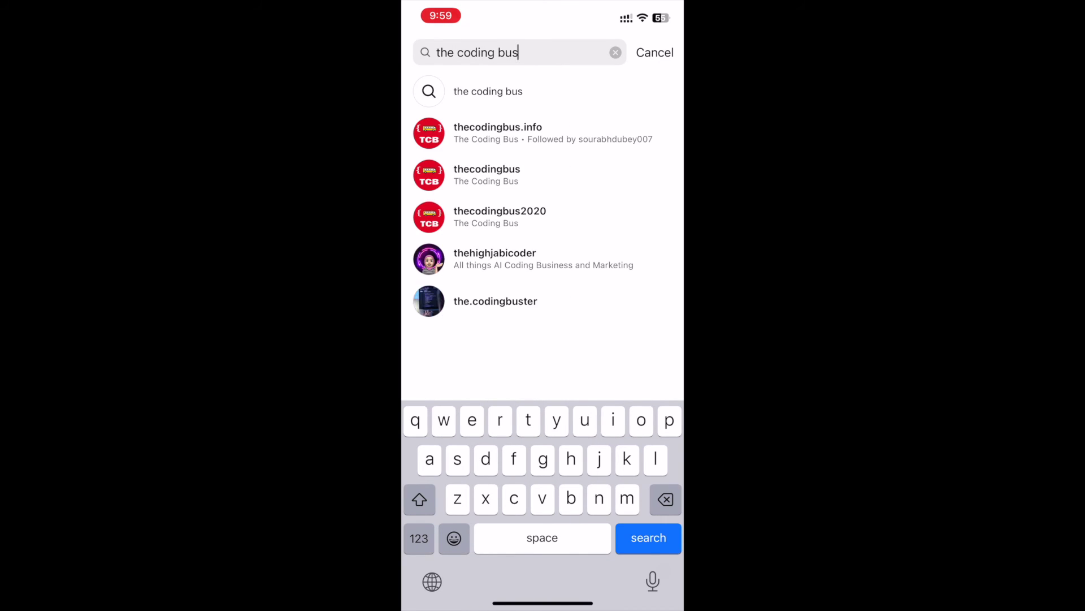
left_click(497, 133)
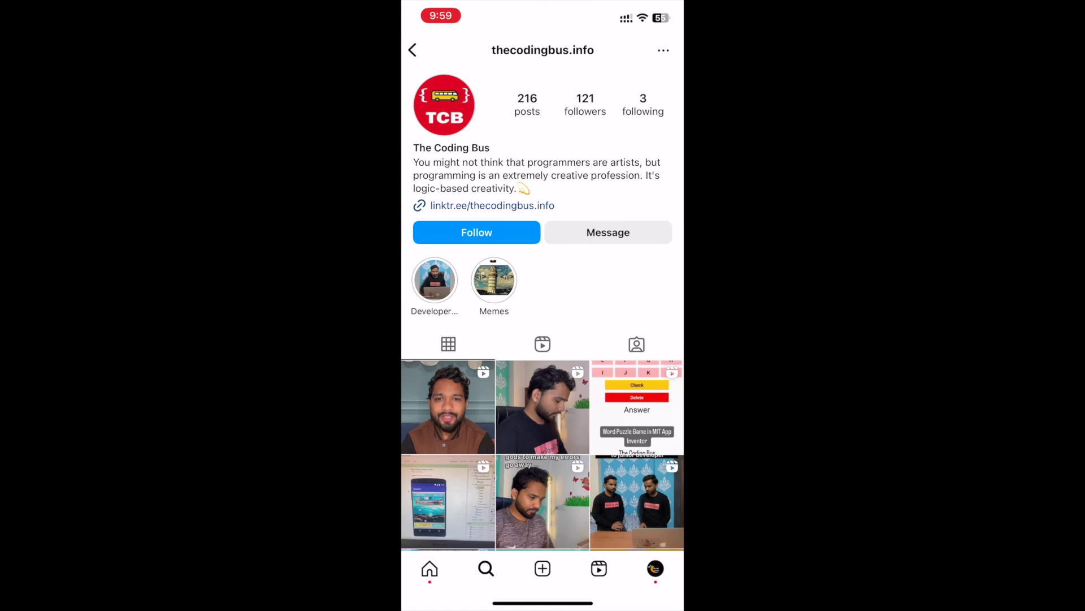
left_click(449, 435)
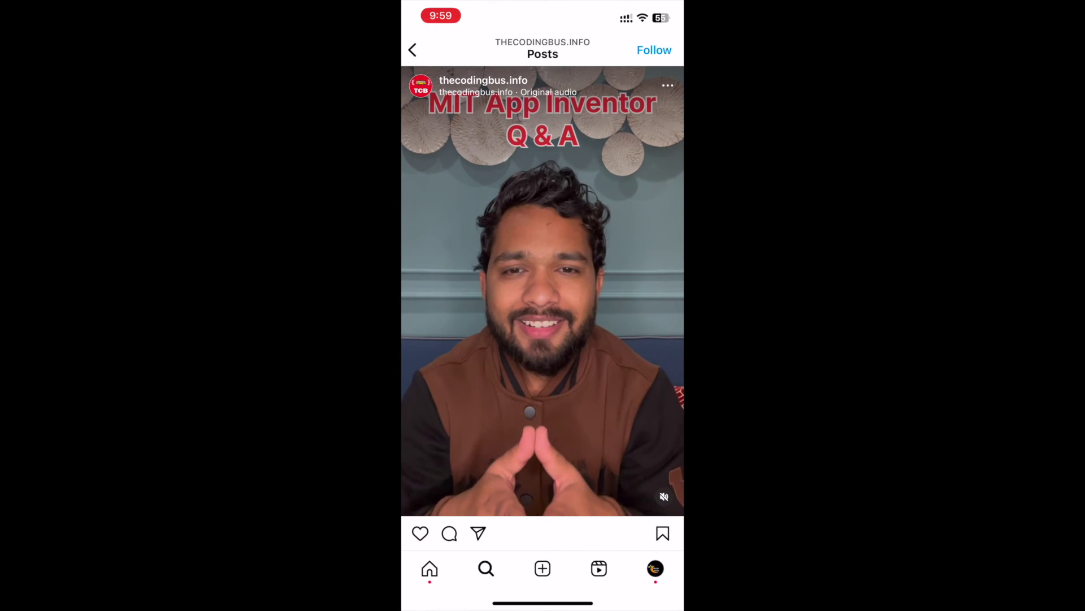
left_click(543, 282)
Post the comment 'App Inventor' on the reel.
left_click(662, 411)
left_click(543, 113)
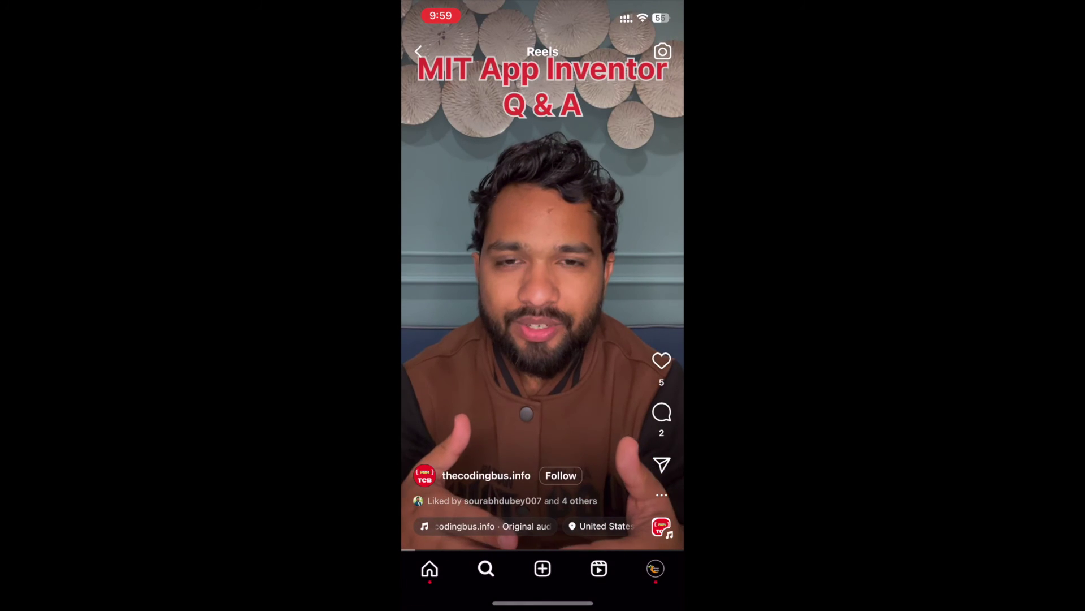
left_click(662, 411)
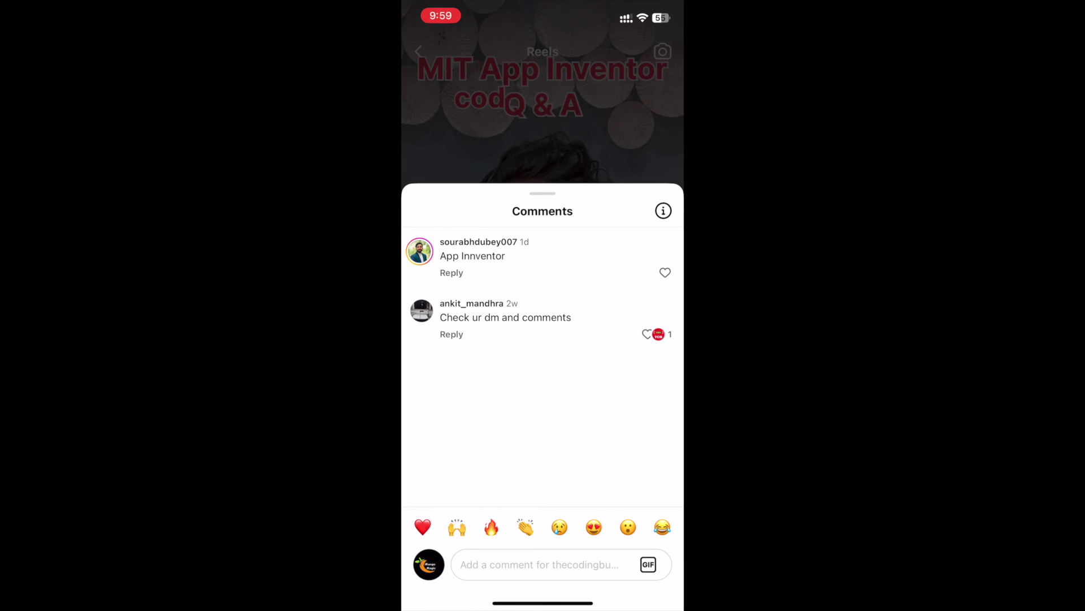
left_click(540, 564)
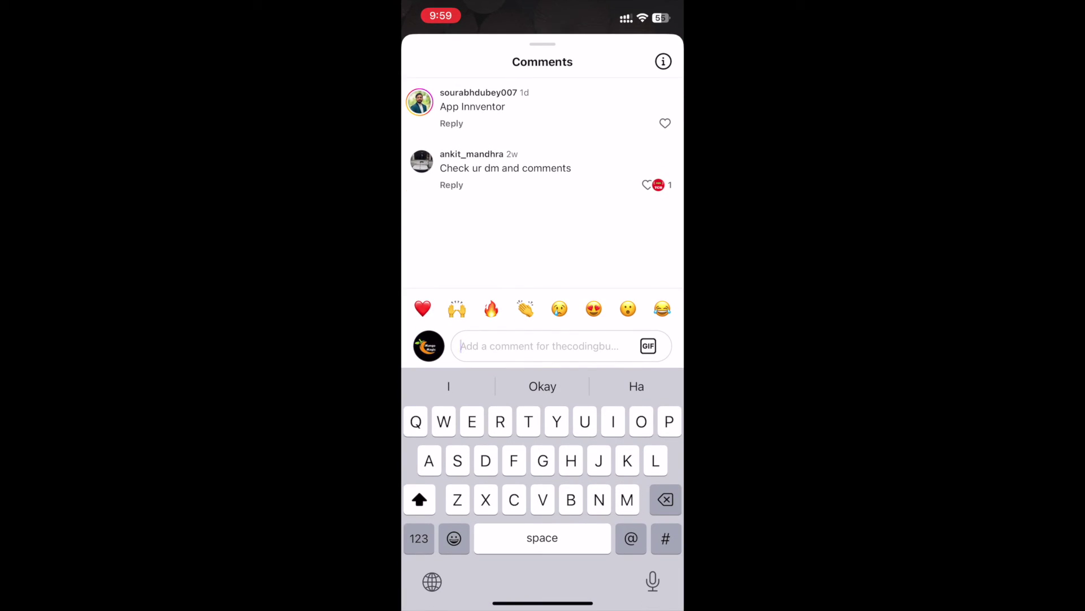
type("App Inventor")
left_click(649, 346)
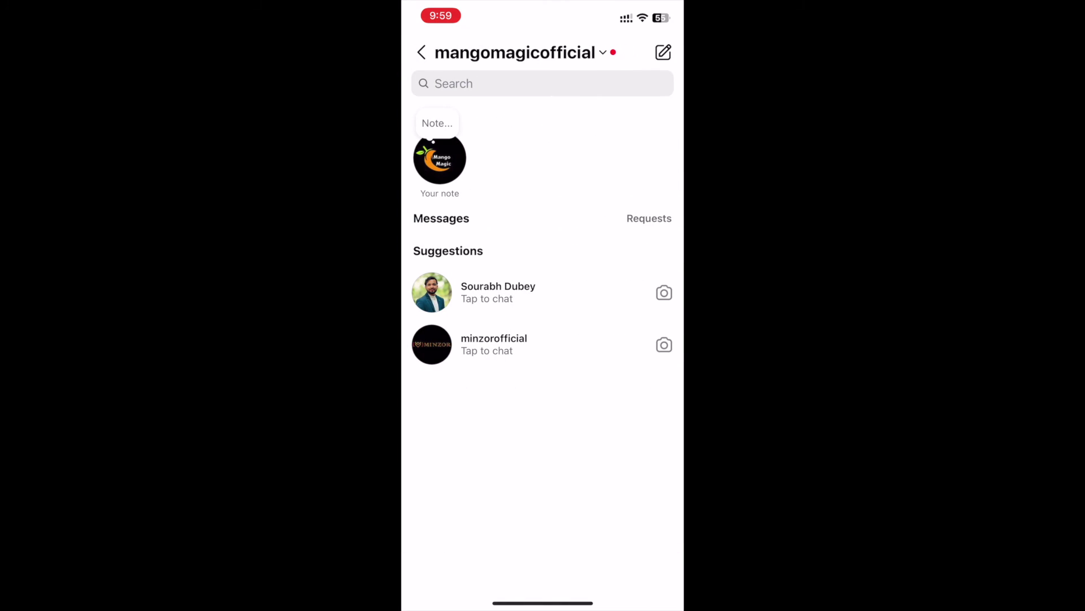
Accept The Coding Bus's message request and open its Watch This Channel YouTube link.
scroll(543, 260, "up", 3)
left_click(649, 219)
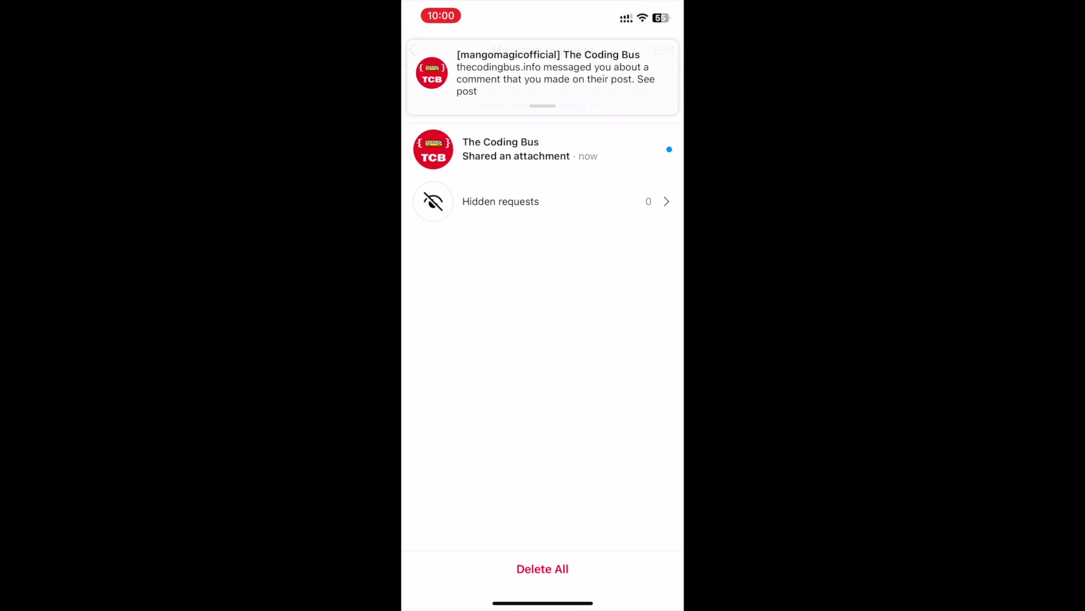
left_click(530, 149)
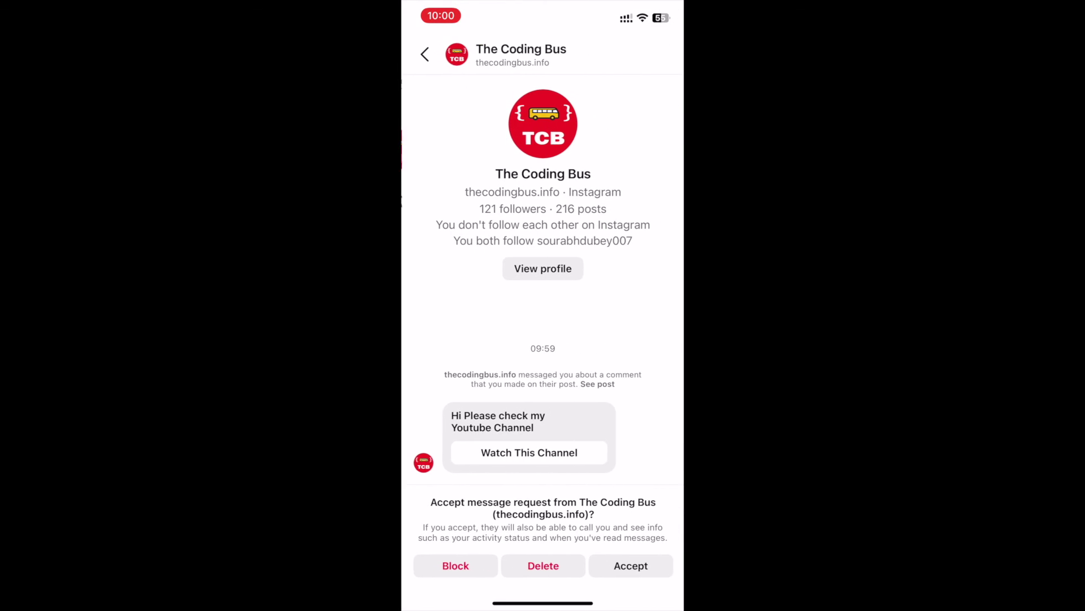
left_click(630, 565)
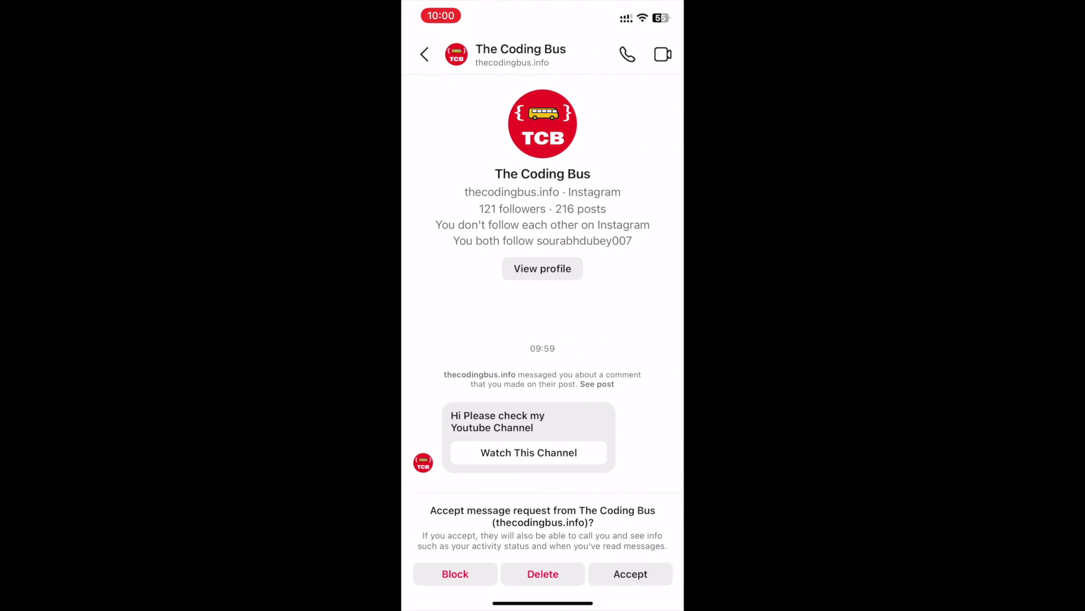
left_click(528, 523)
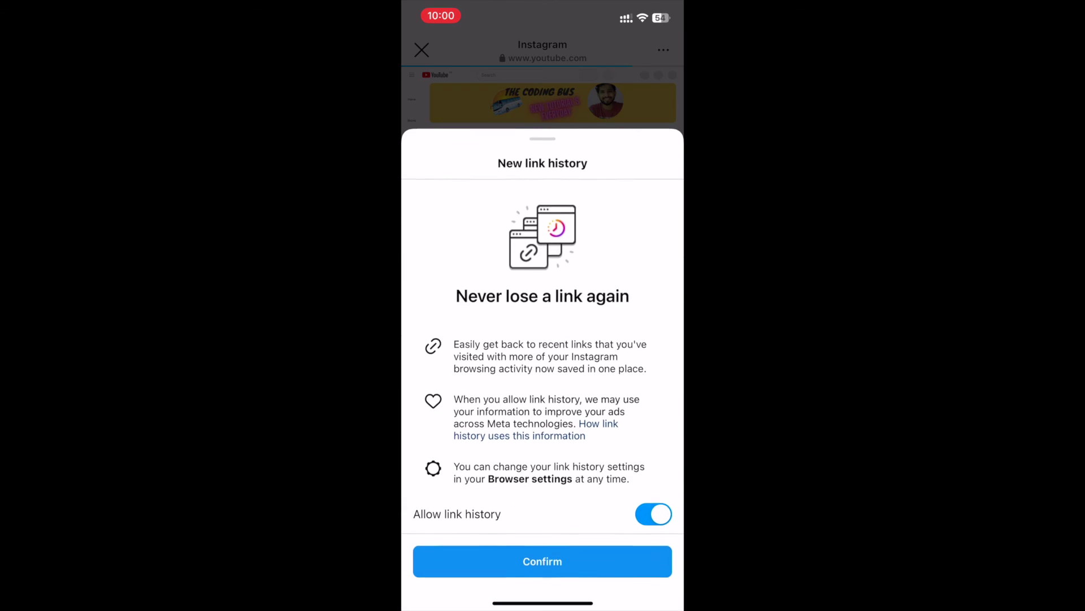
left_click(543, 558)
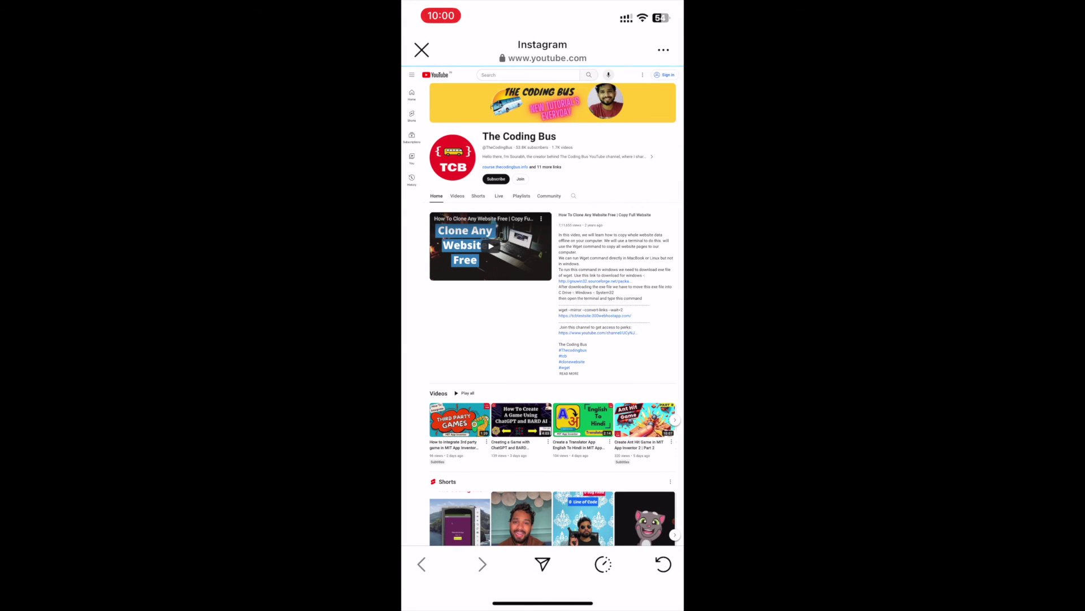